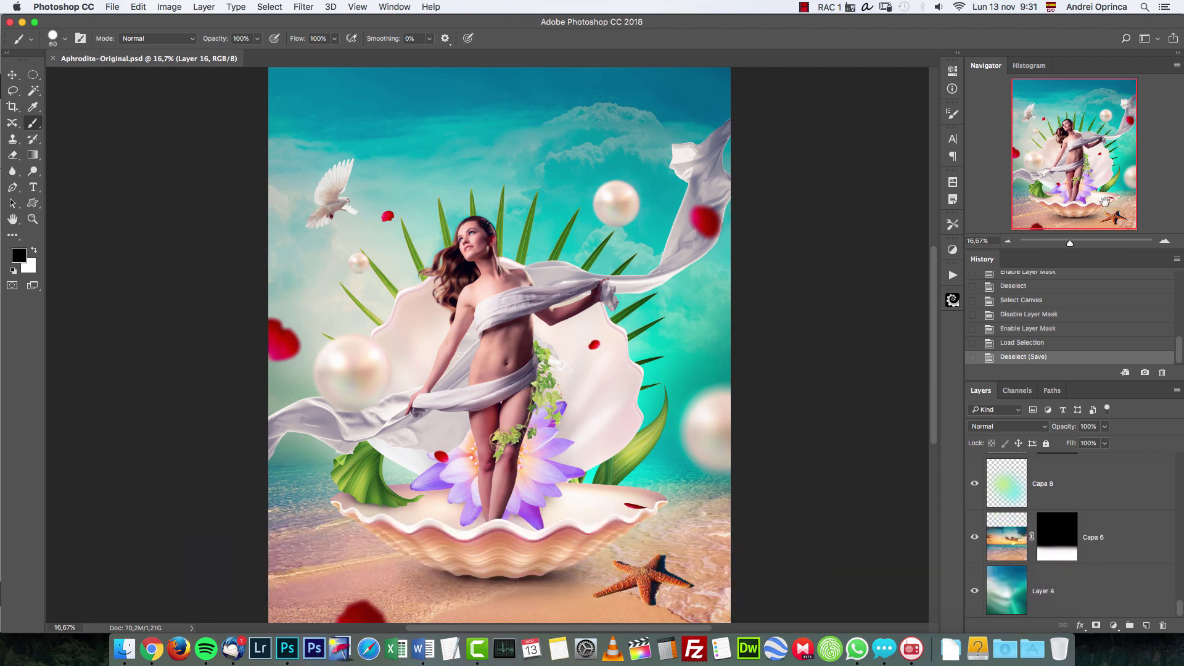
Review the finished artwork at 100%, from the model's face out to the full composition
left_click_drag(1068, 156, 1072, 156)
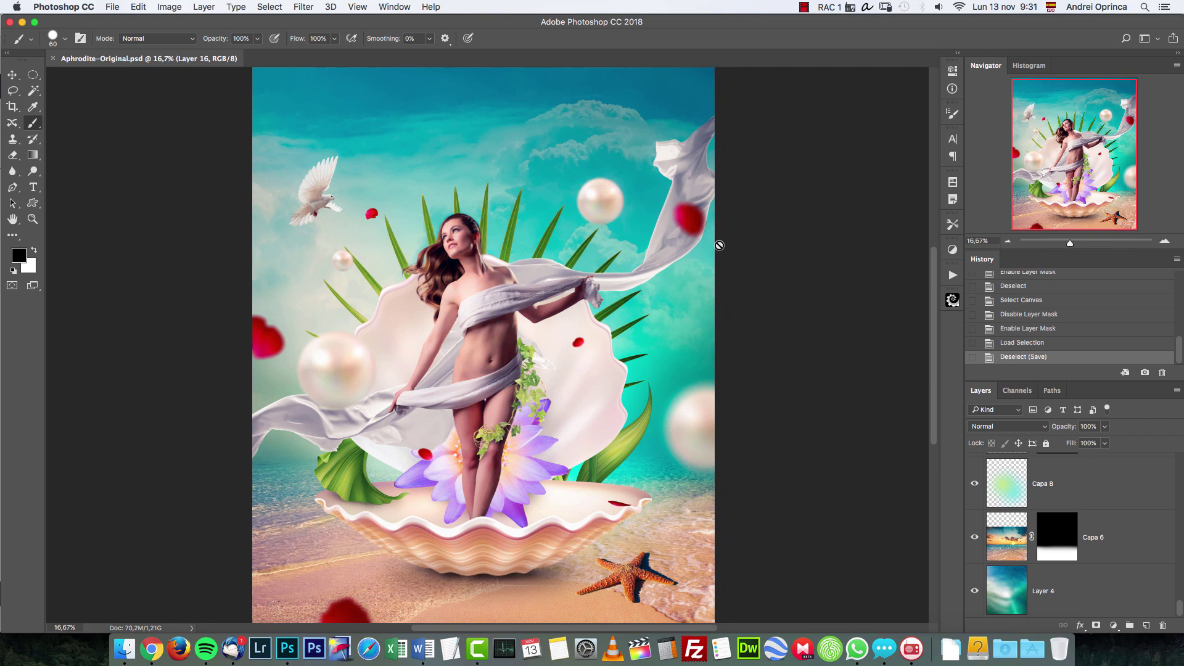
key("super+1")
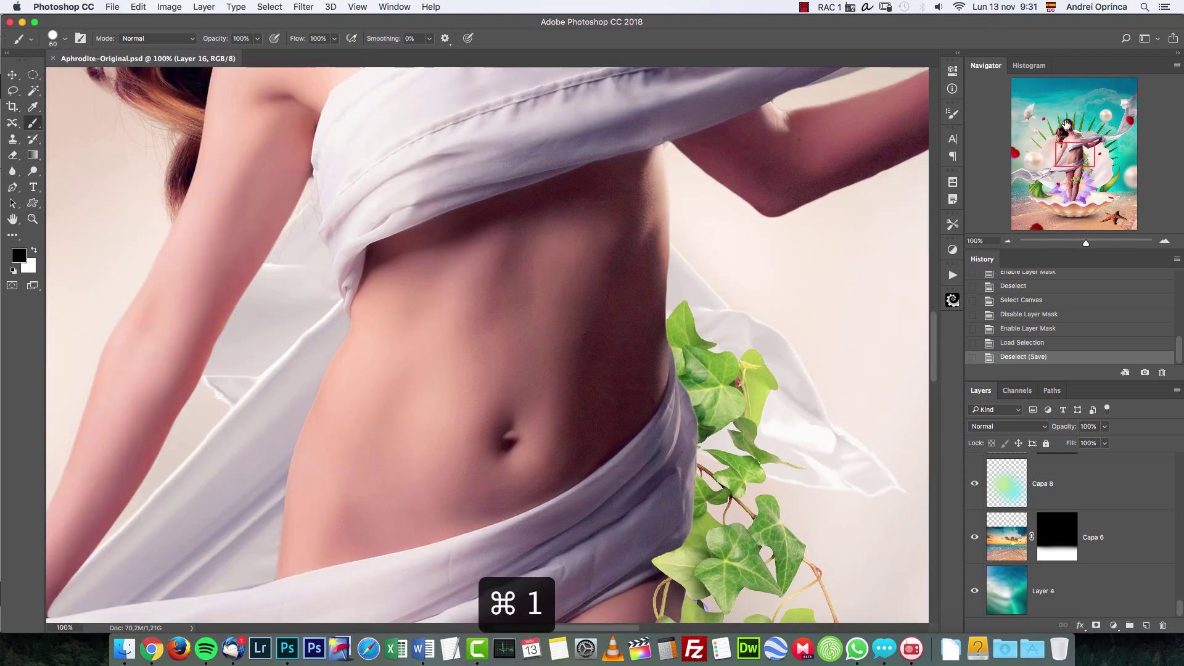
mouse_move(1066, 125)
left_mouse_down()
mouse_move(1060, 100)
mouse_move(1060, 130)
left_mouse_up()
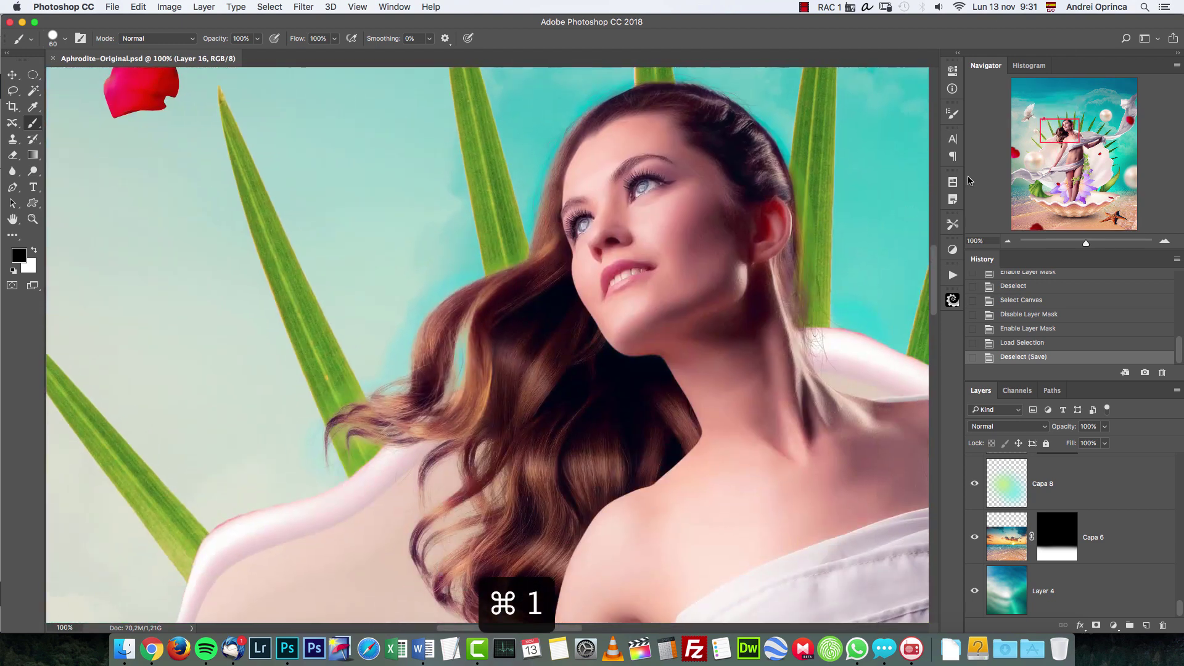
left_click(1007, 241)
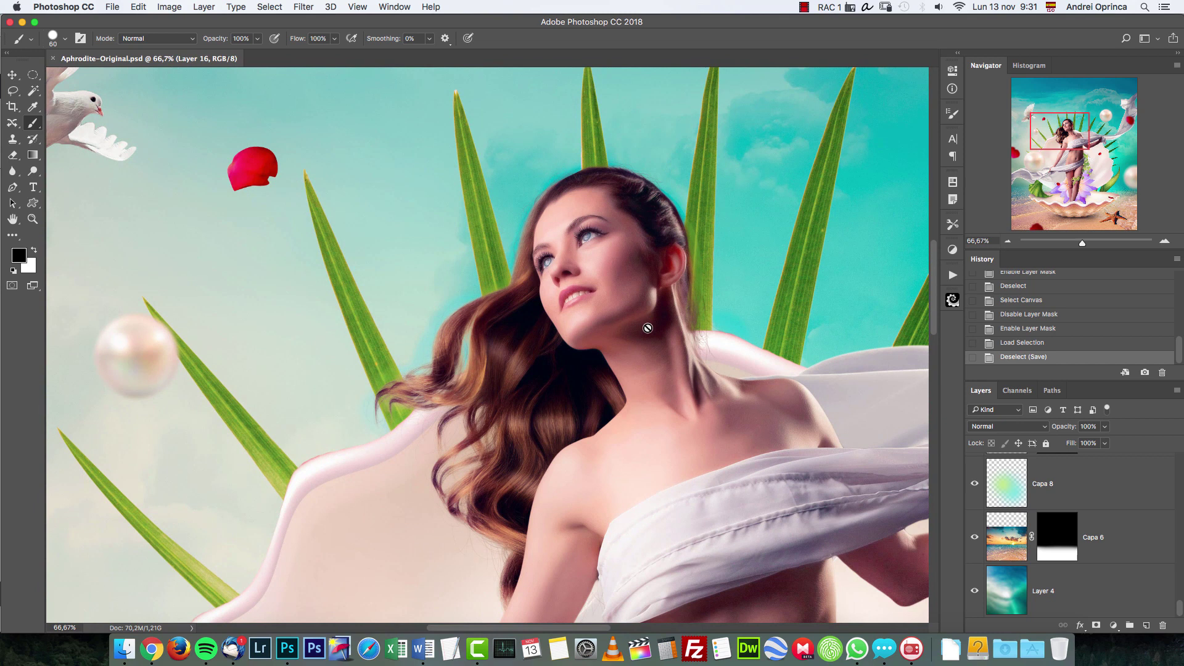
left_click(1008, 241)
left_click_drag(1076, 127, 1083, 161)
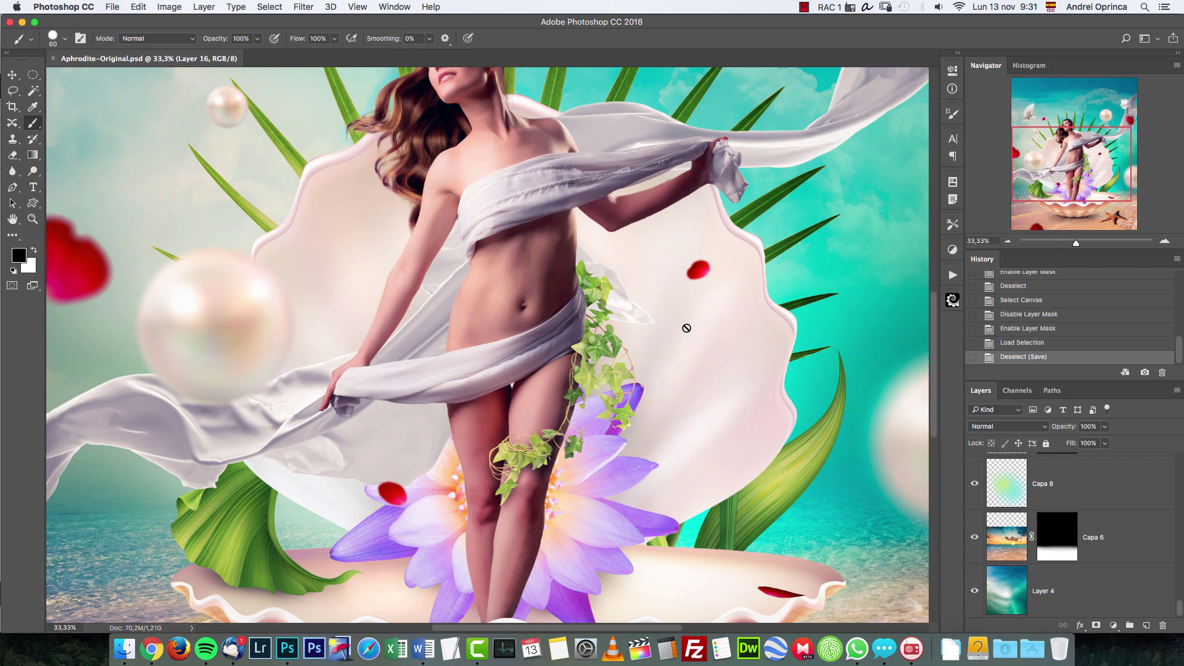
left_click_drag(1076, 153, 1050, 164)
left_click(1007, 241)
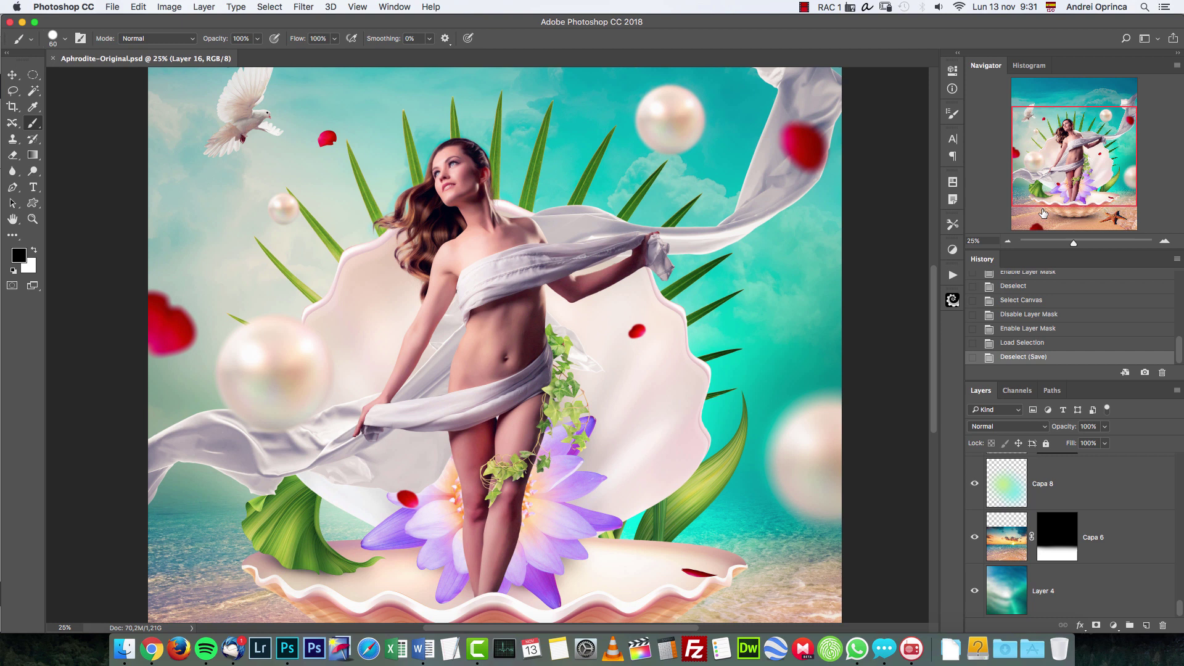
scroll(1148, 504, "up", 10)
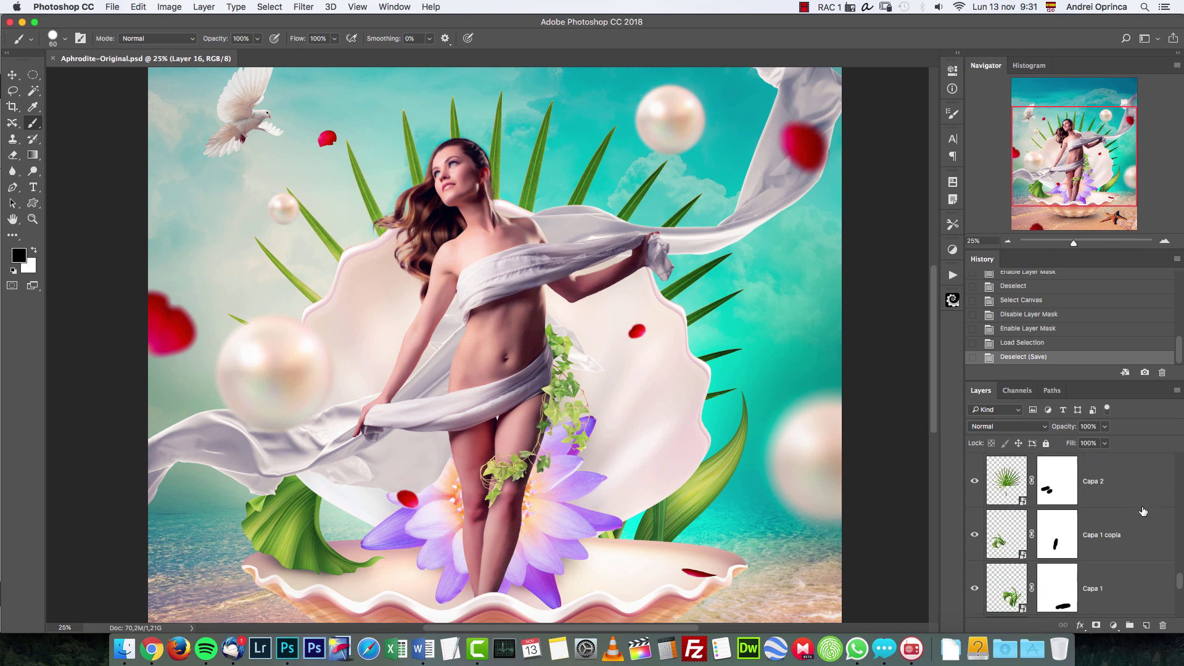
scroll(1150, 520, "up", 10)
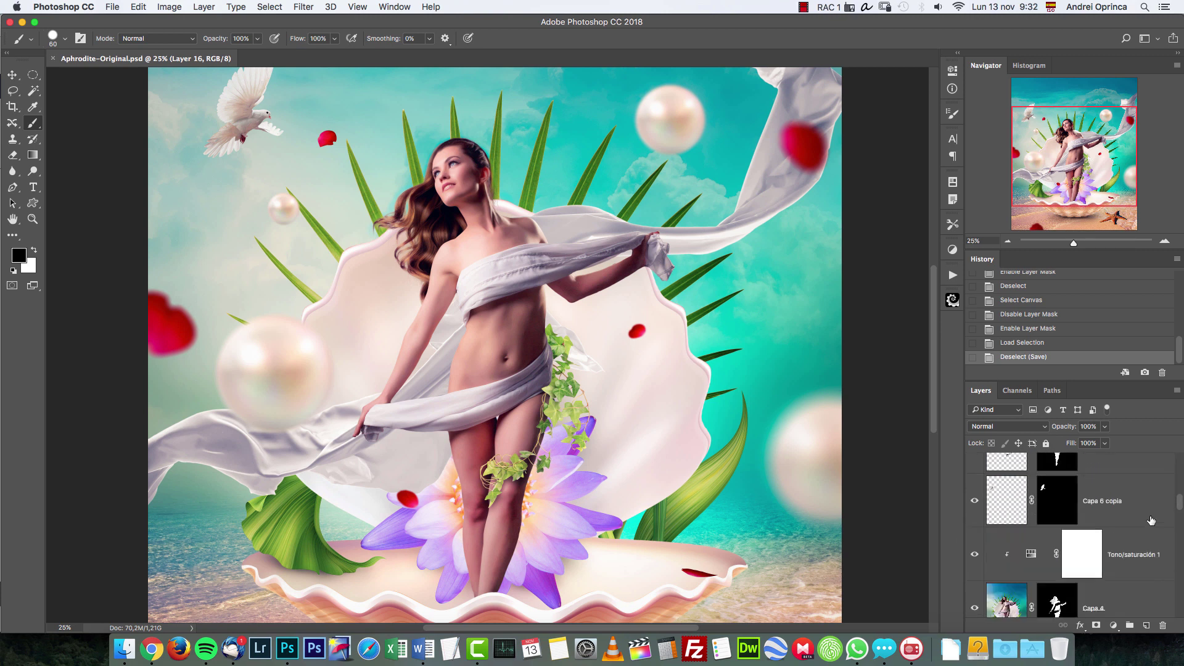
scroll(1150, 519, "down", 5)
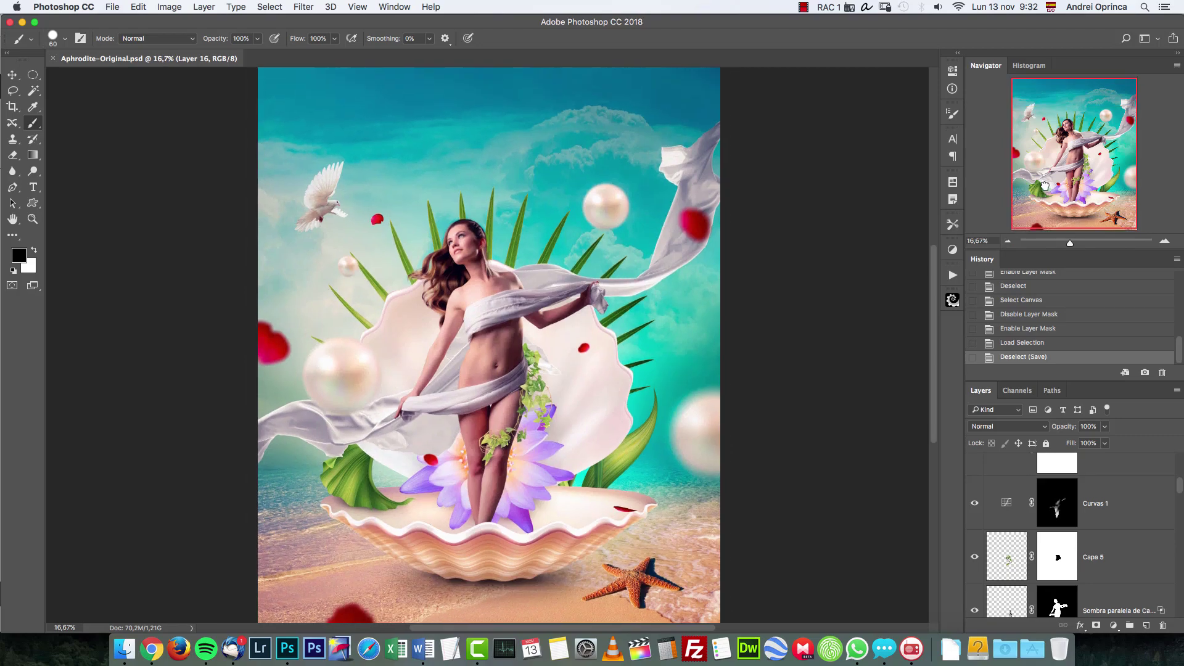
Copy the whole canvas merged and paste it into a new default document
key("super+a")
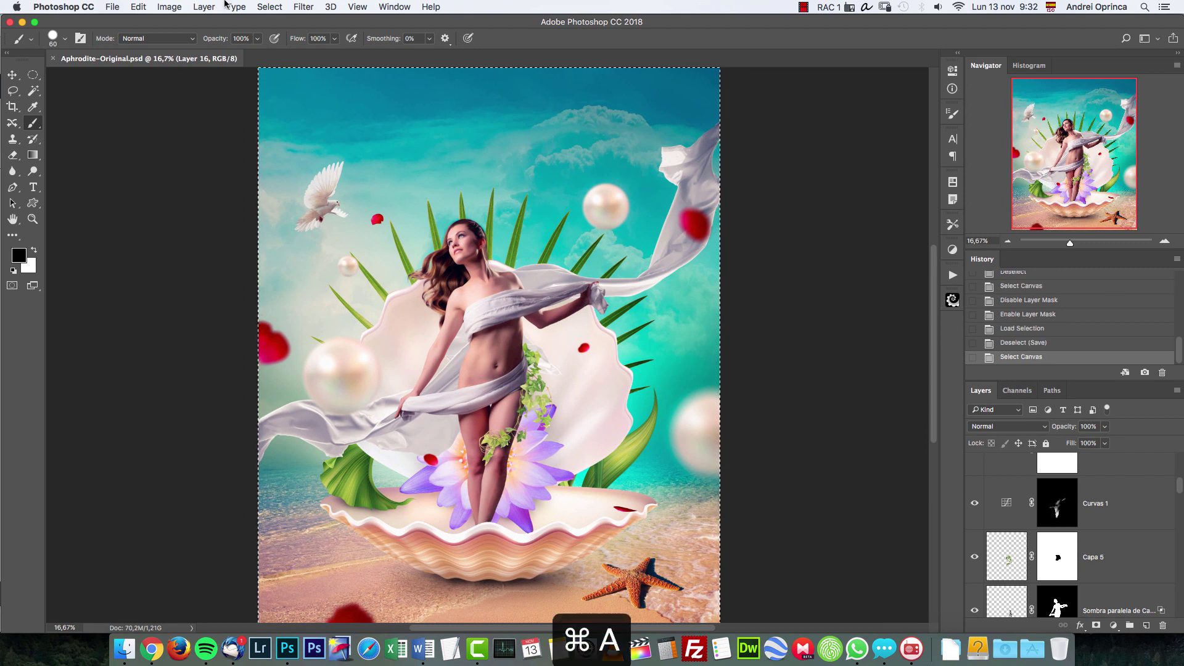
left_click(140, 7)
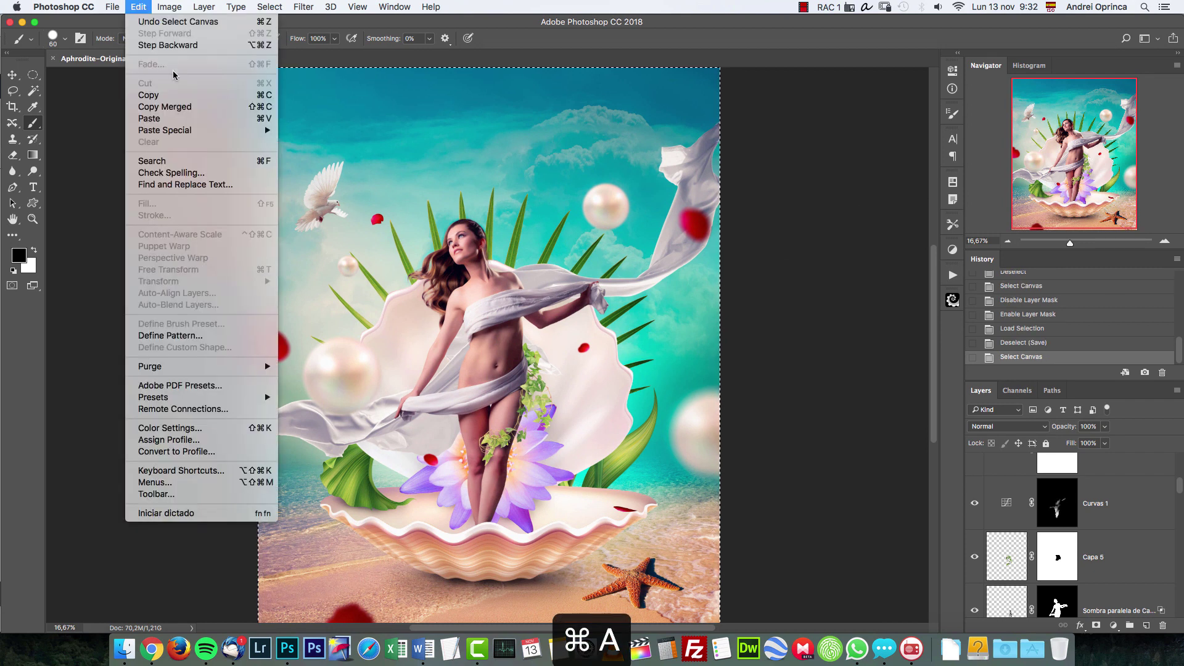
left_click(178, 108)
key("super+n")
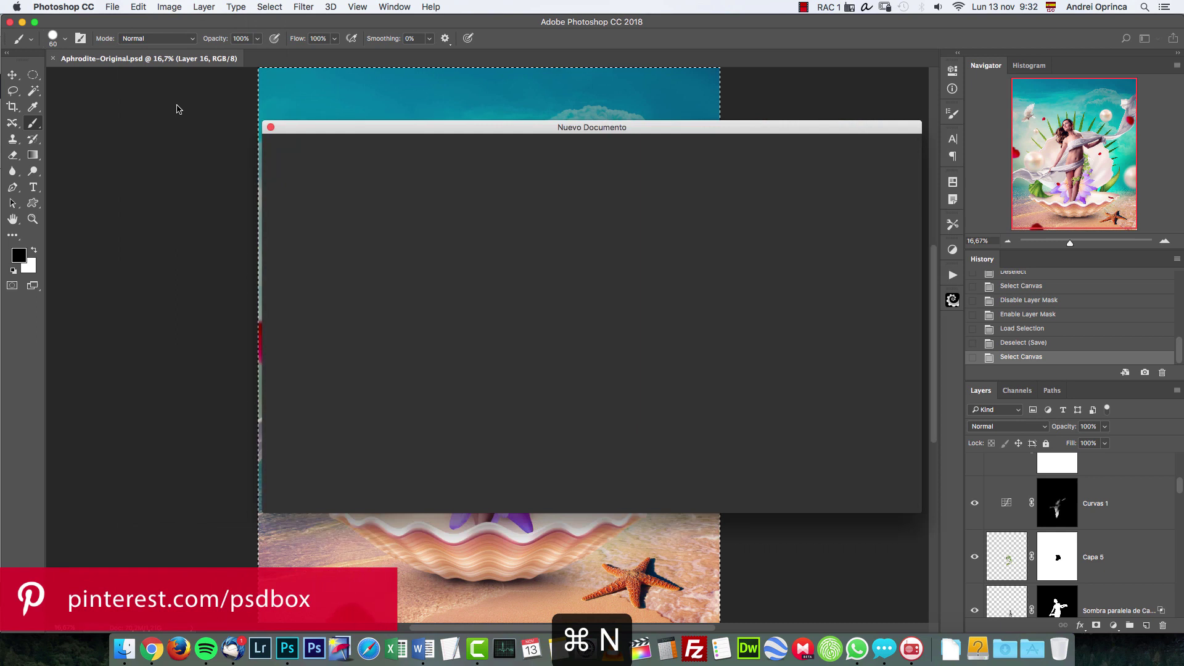
key("Return")
key("super+v")
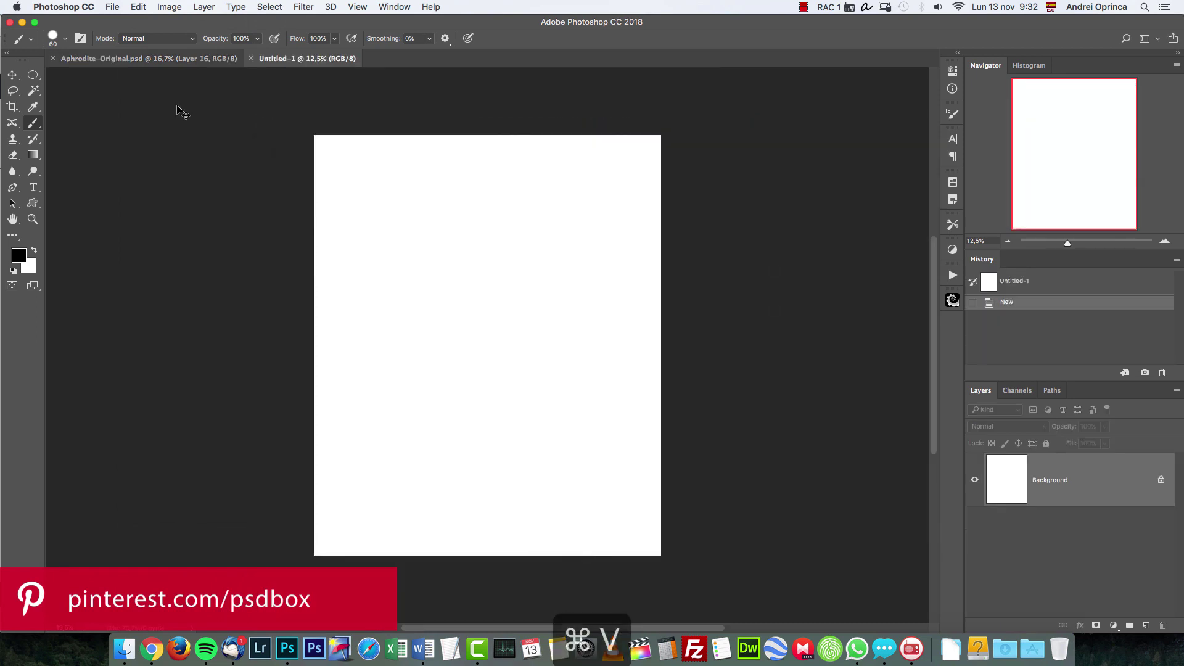
Resize the new document's image to 3000 px wide and view it at 25%
key("alt+super+i")
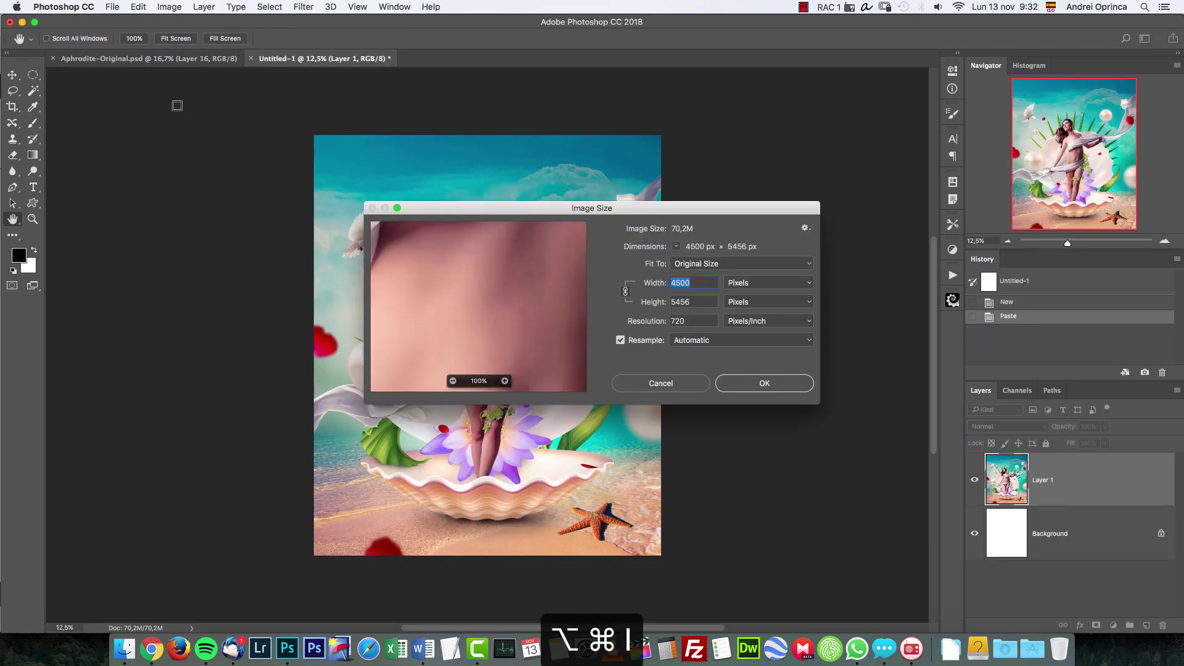
type("3000")
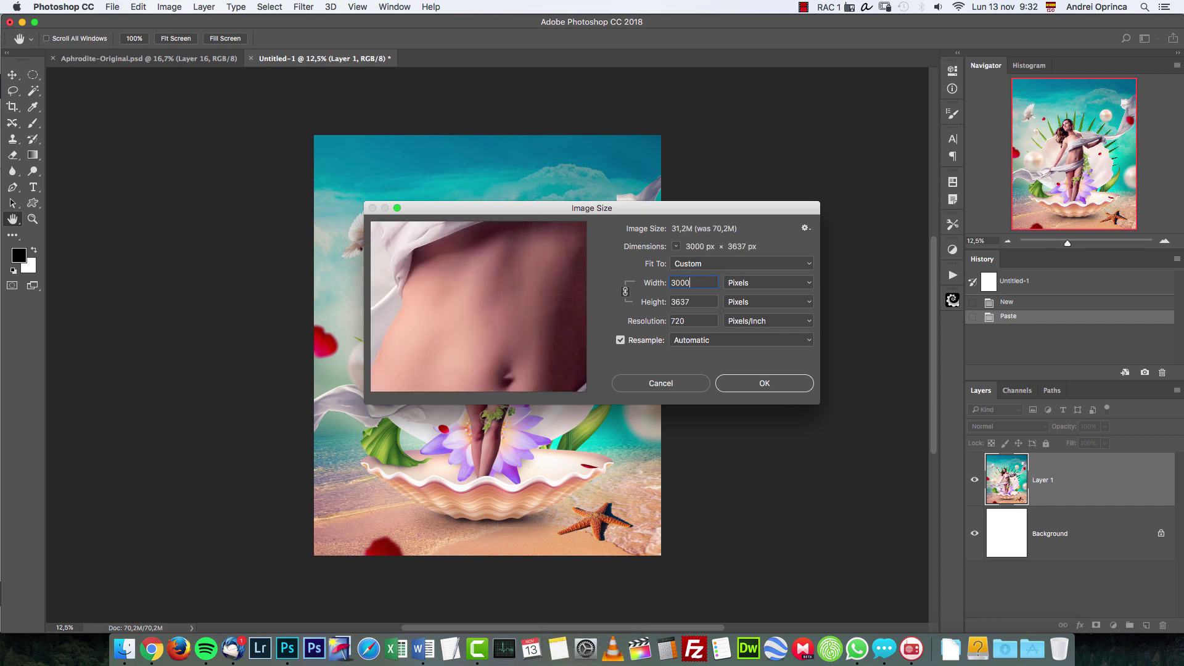
key("Return")
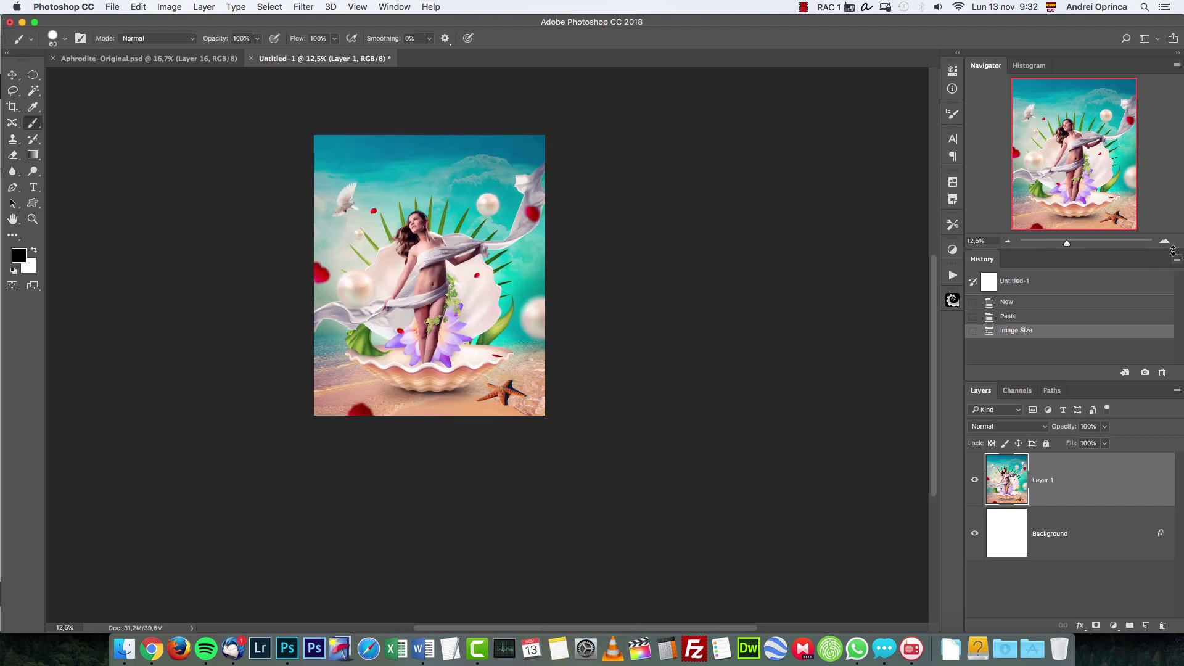
left_click(1165, 241)
left_click(1164, 241)
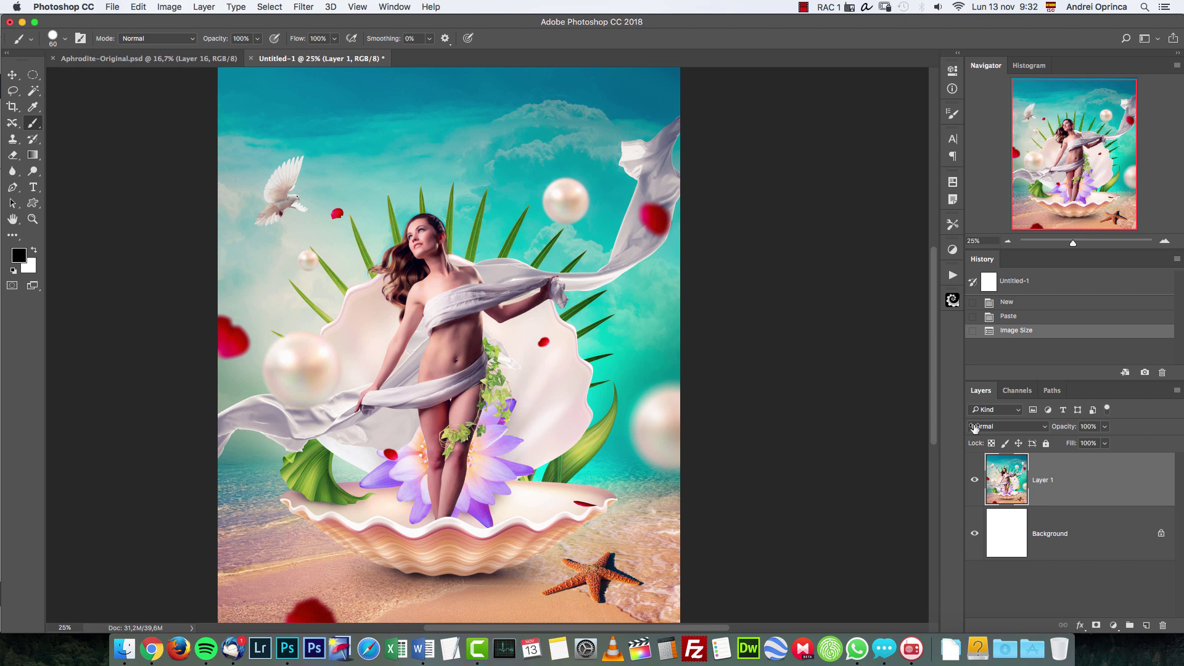
Delete the pasted Layer 1 and open jeremy-bishop-123463.jpg from Aphrodite > Resources > Stock
left_click_drag(1156, 496, 1163, 624)
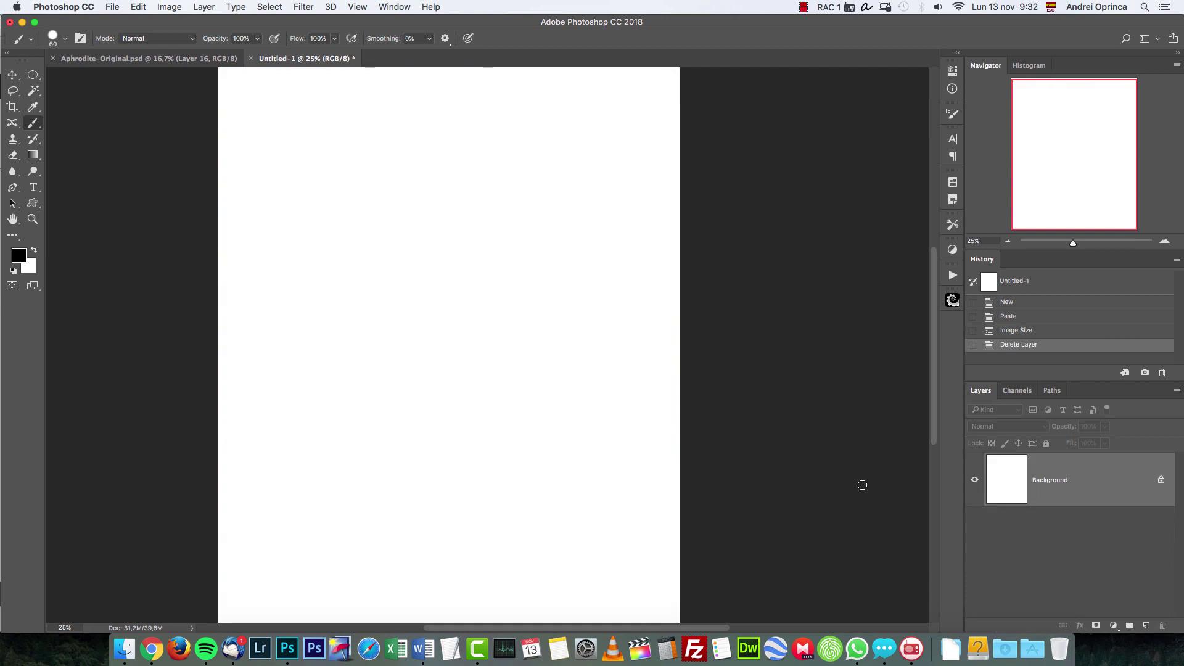
key("super+o")
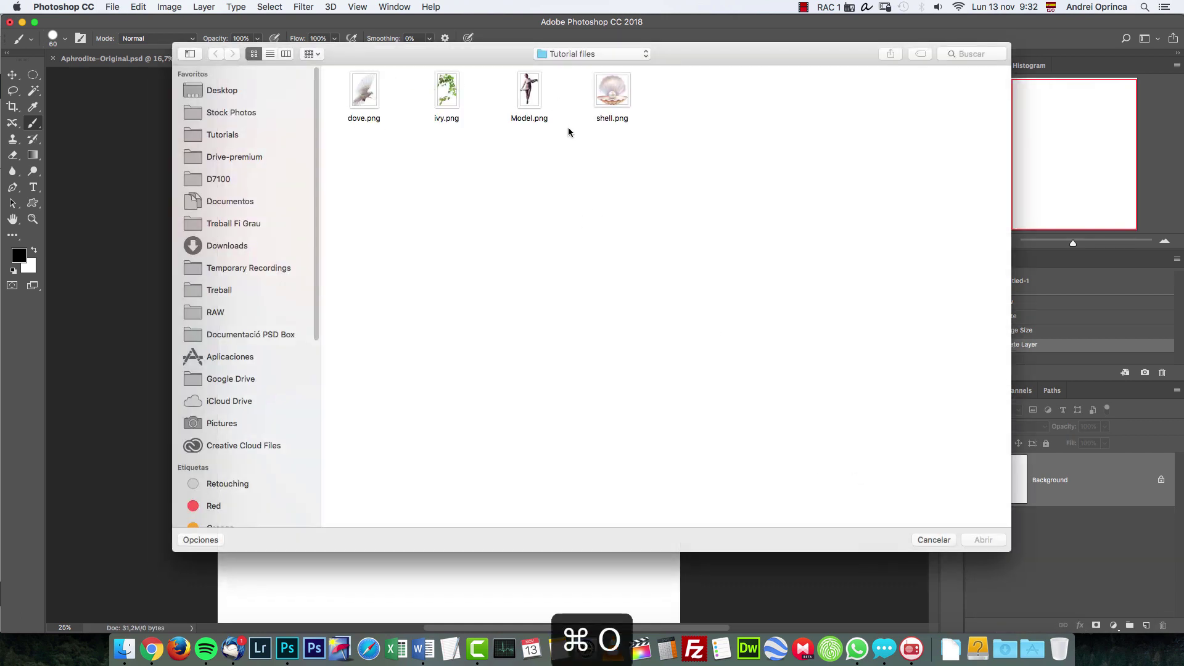
left_click(587, 53)
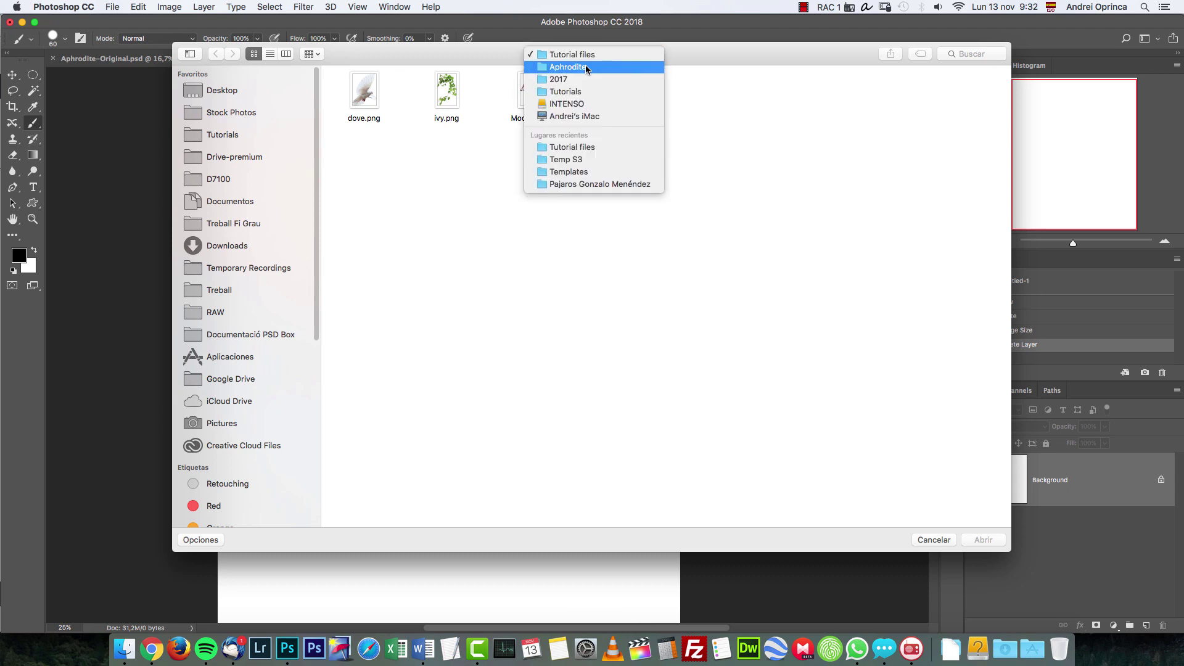
left_click(585, 67)
double_click(612, 95)
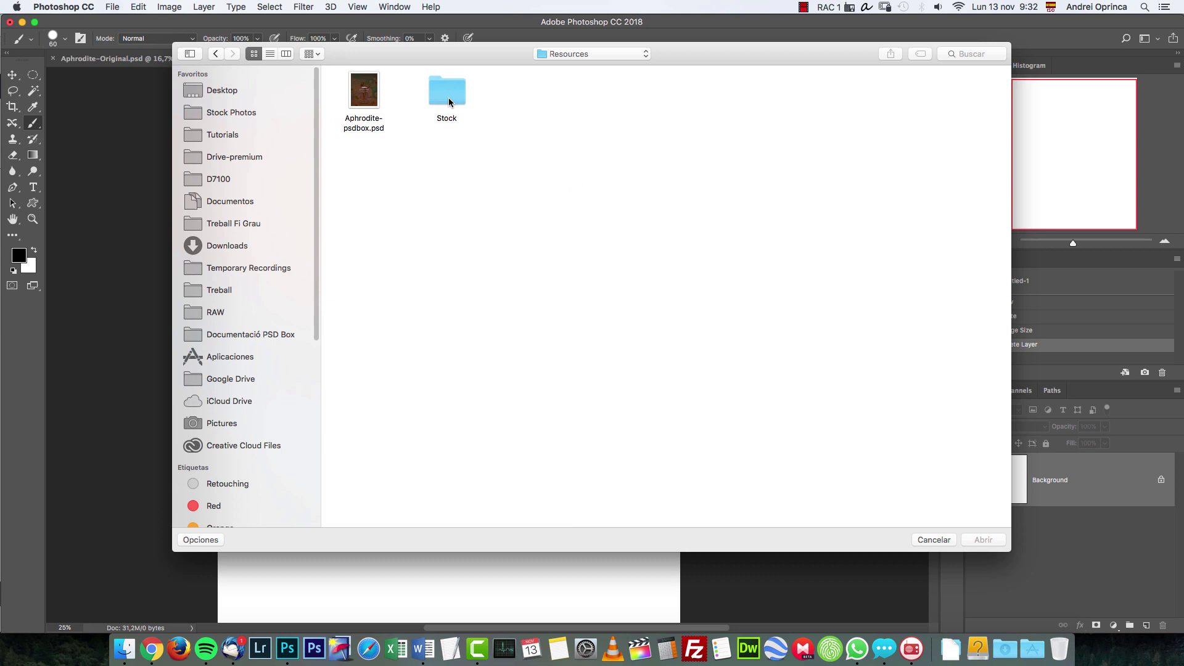
double_click(447, 92)
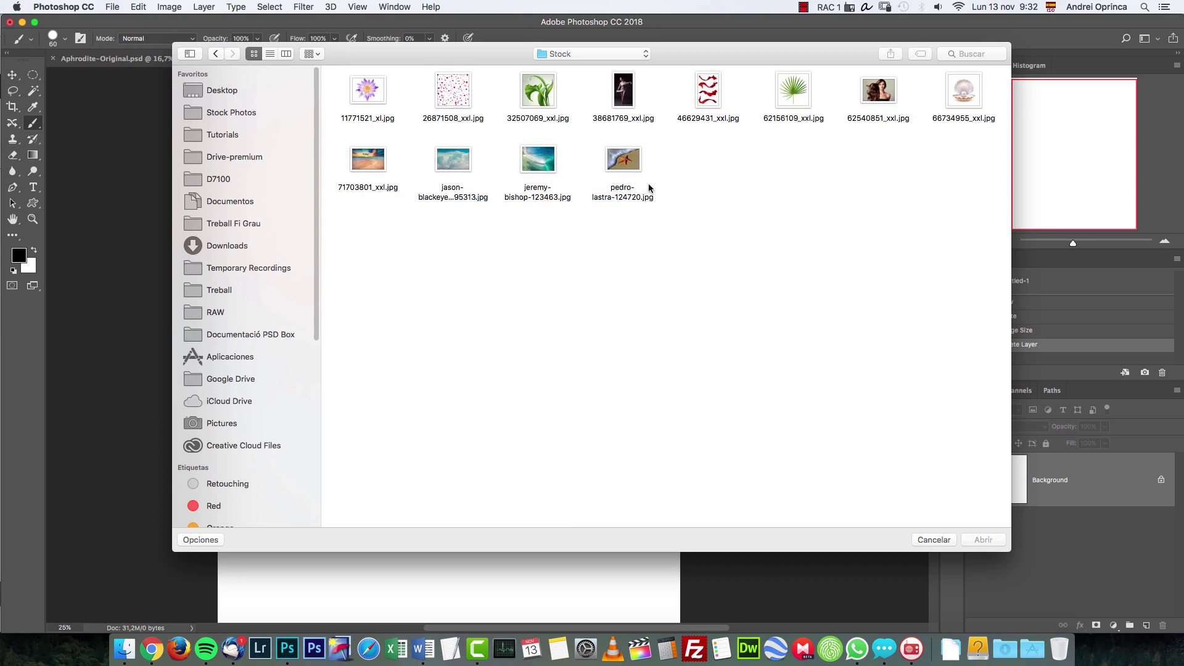
left_click(540, 164)
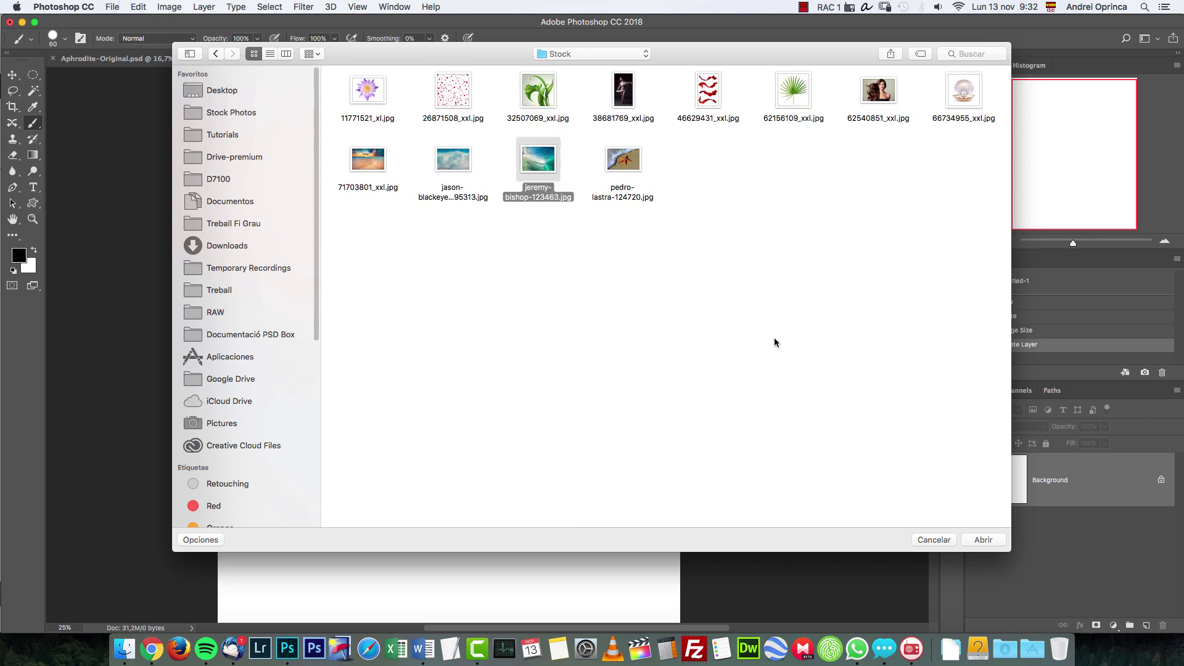
left_click(984, 540)
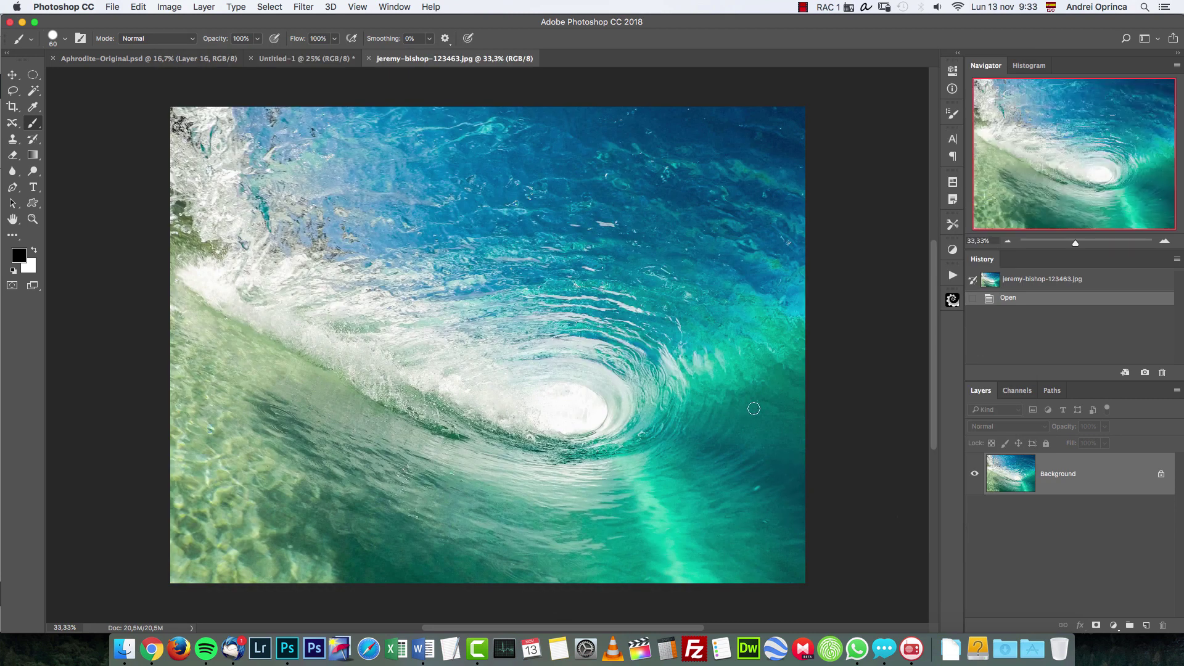
Cut the entire wave photo, close it unsaved, and paste it into Untitled-1
key("super+a")
key("super+x")
key("super+w")
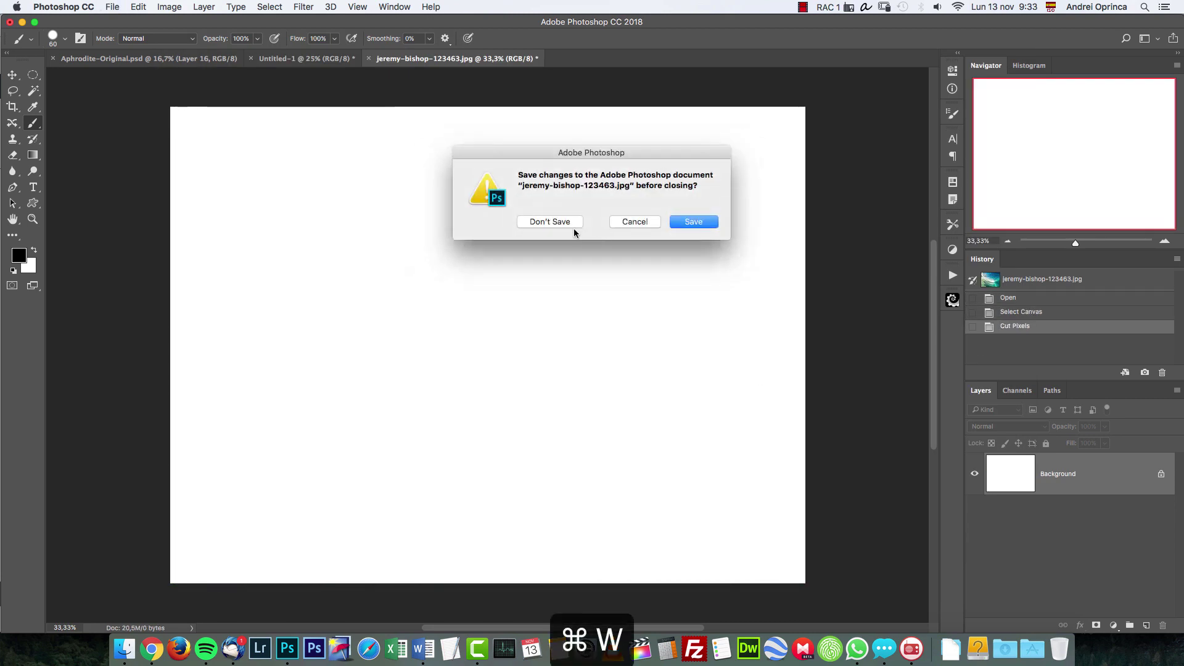
left_click(555, 224)
key("super+v")
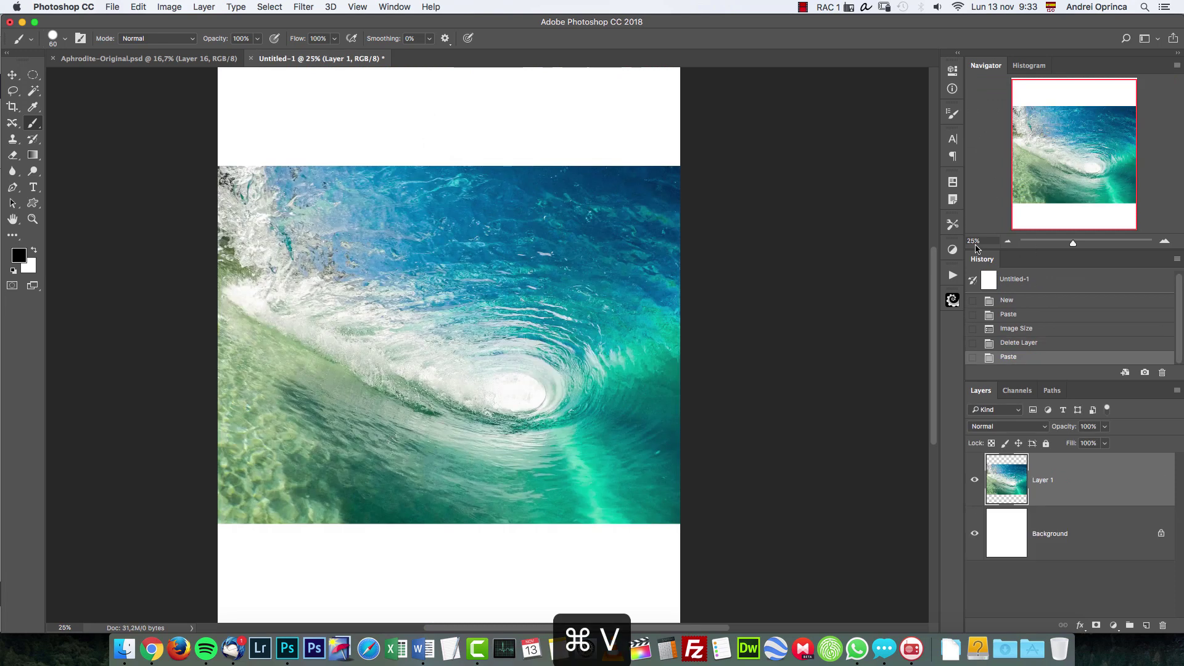
left_click(1007, 240)
left_click(1008, 240)
Scale the wave layer up to about 160% so it covers the whole canvas
key("super+t")
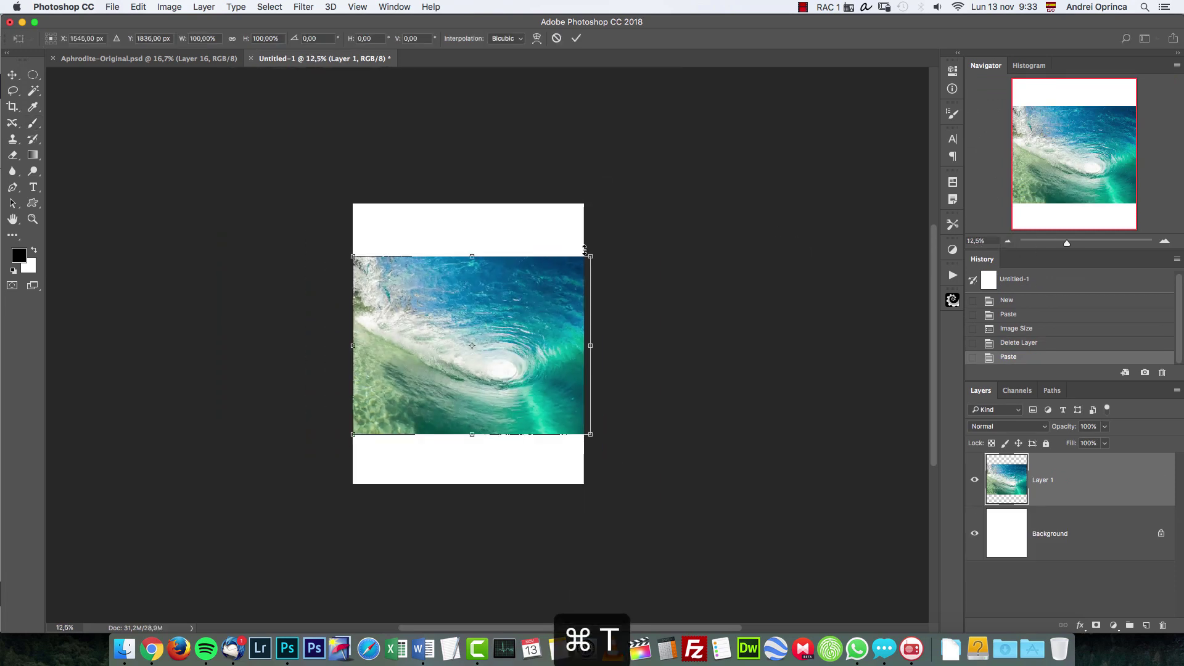
left_click_drag(588, 255, 713, 233)
left_click_drag(588, 281, 575, 258)
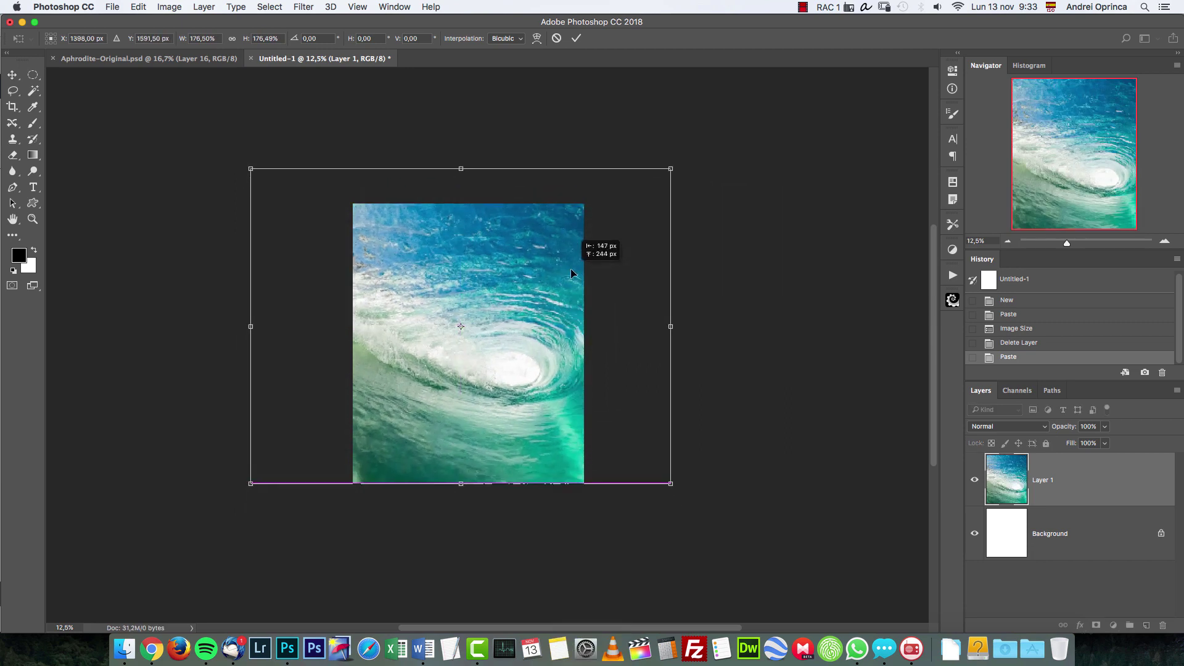
left_click_drag(670, 170, 634, 198)
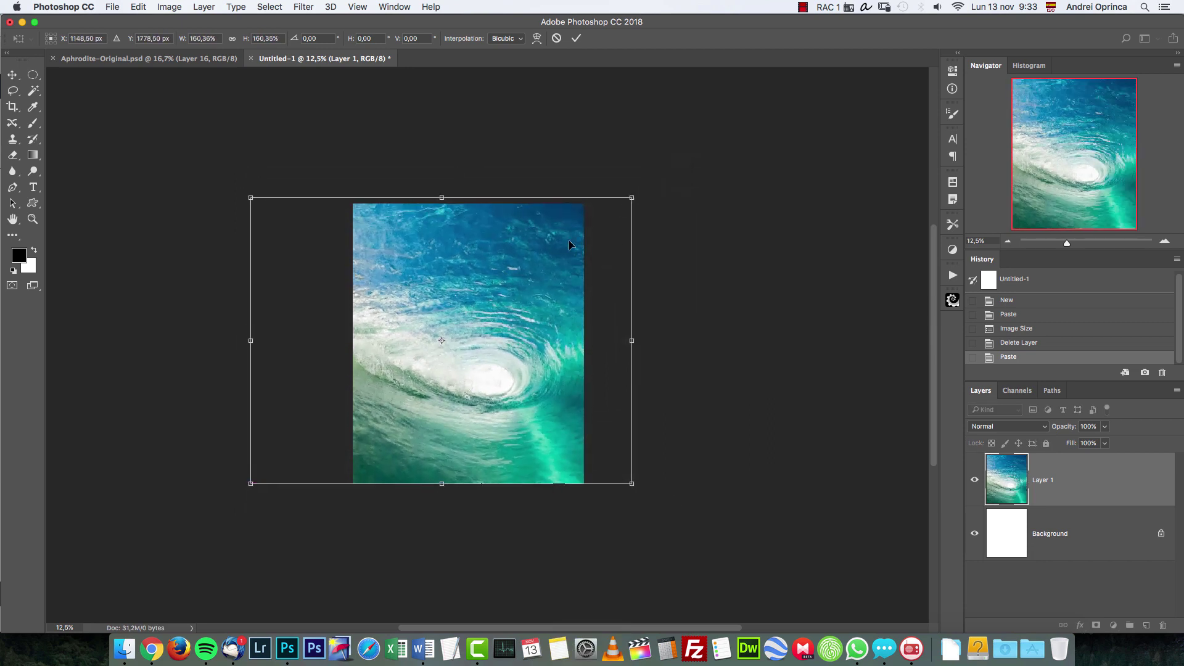
left_click_drag(557, 257, 568, 255)
key("Return")
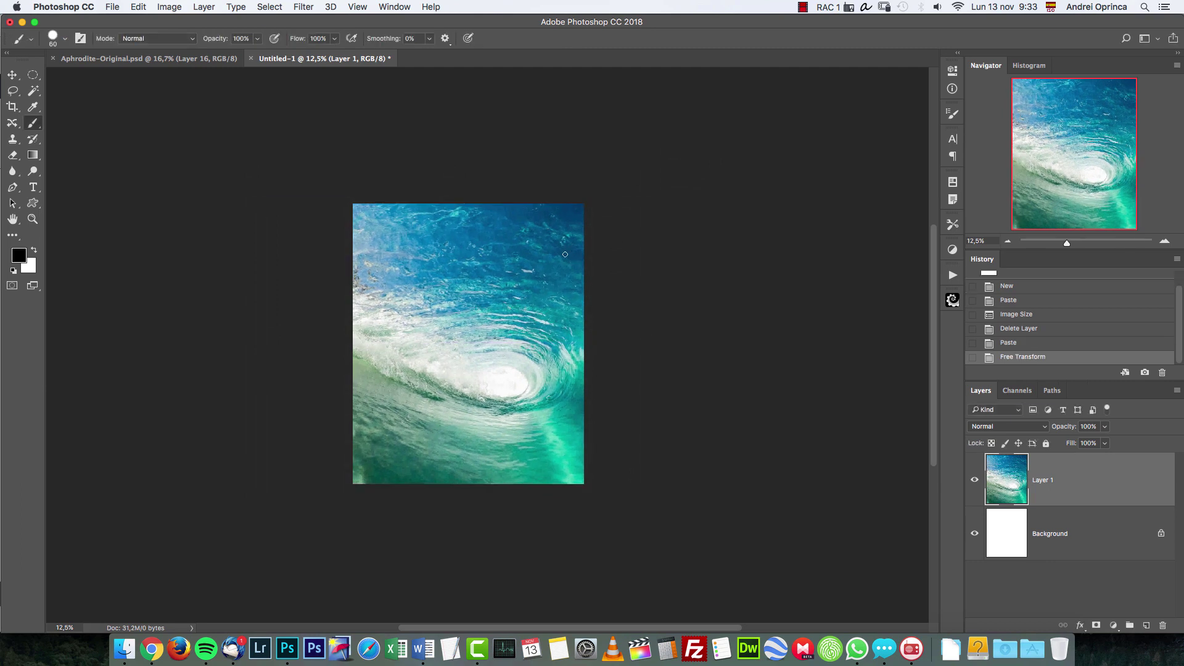
Blur the wave layer with Filter > Blur > Gaussian Blur at a 70-pixel radius
left_click(1164, 241)
left_click(1164, 241)
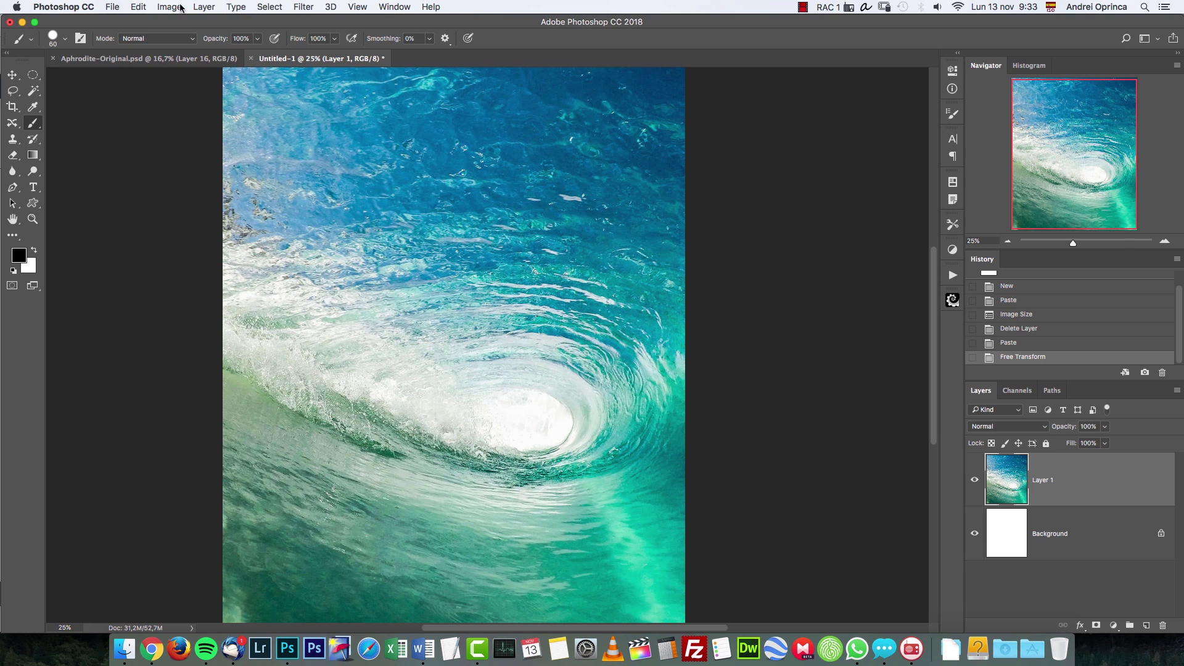
left_click(303, 6)
mouse_move(339, 154)
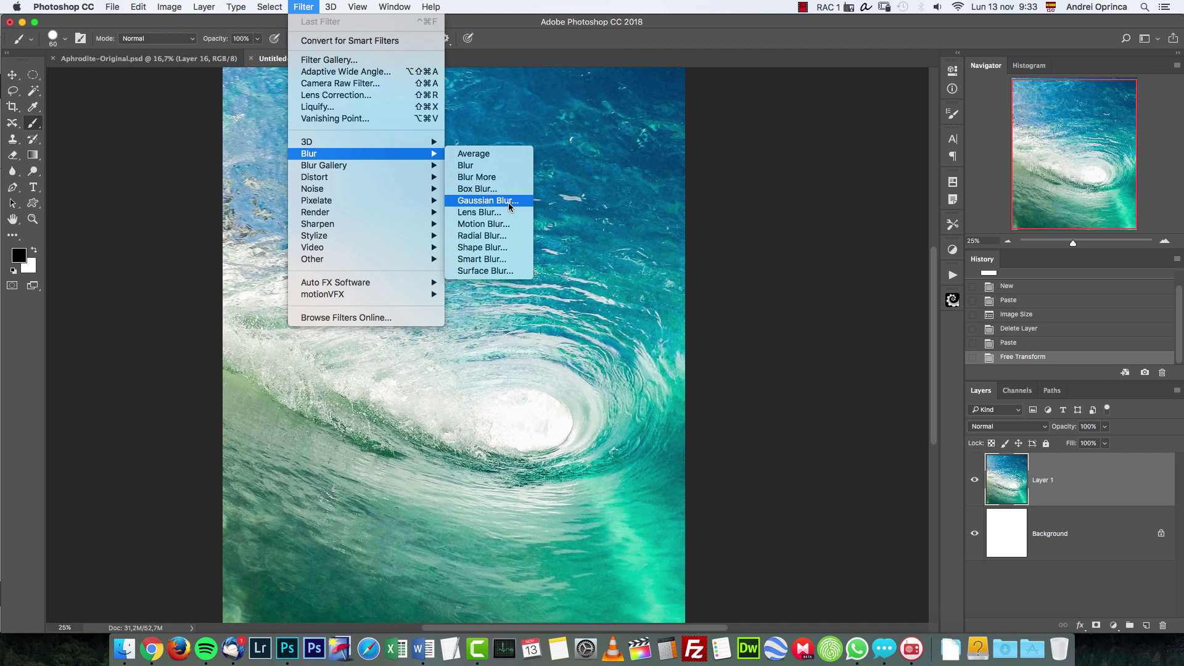
left_click(511, 204)
left_click_drag(824, 420, 855, 417)
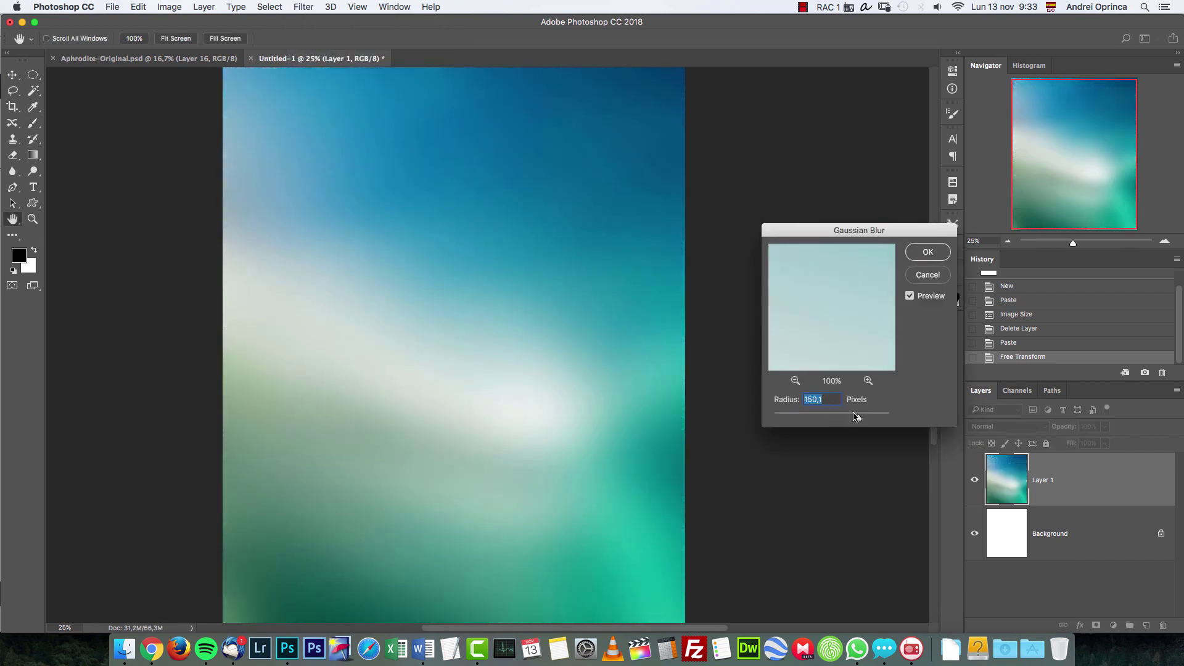
left_click(847, 420)
left_click_drag(847, 419, 839, 419)
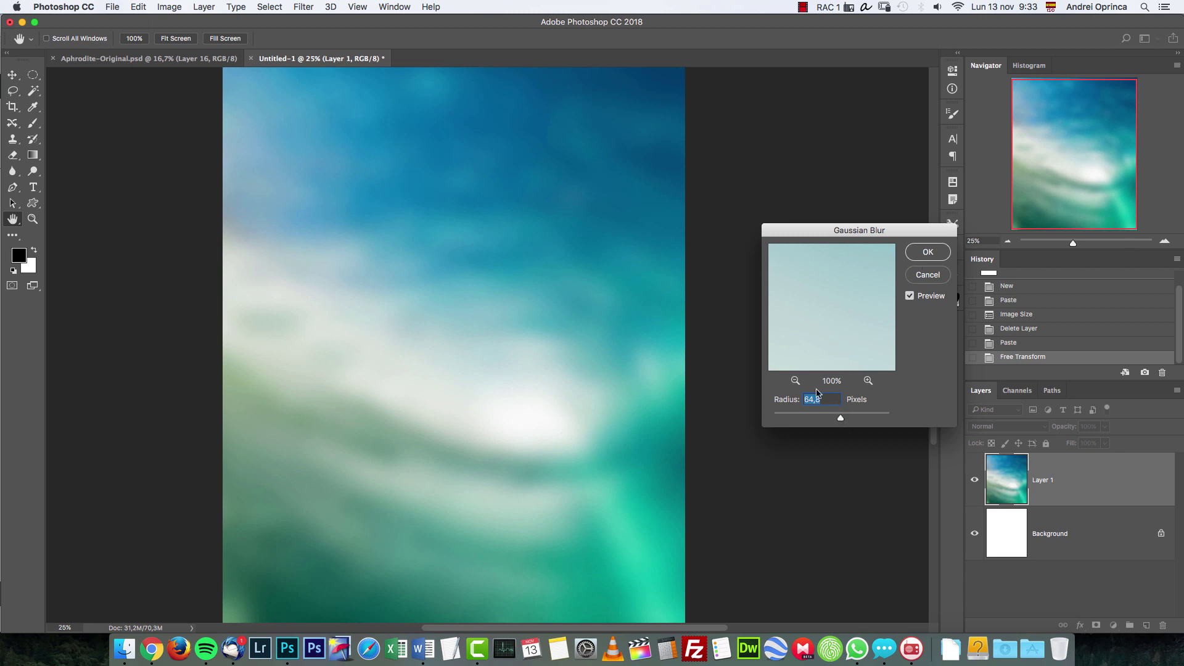
type("70")
left_click(927, 253)
key("b")
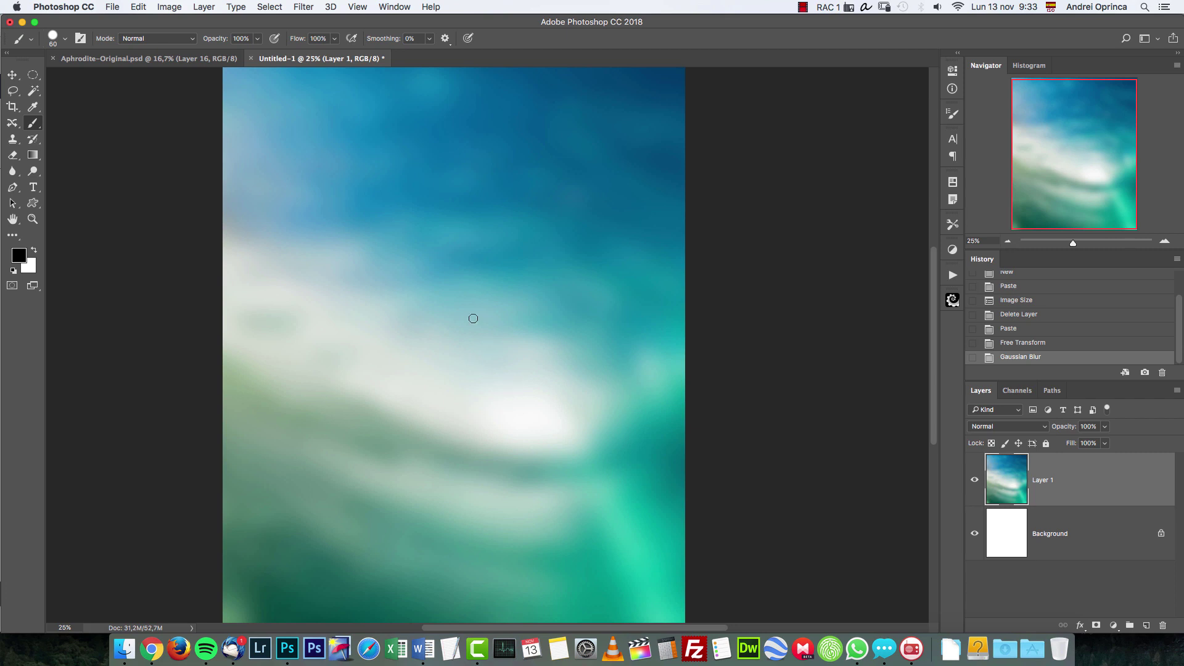
Open 71703801_xxl.jpg, cut the entire image, and close it without saving
key("super+o")
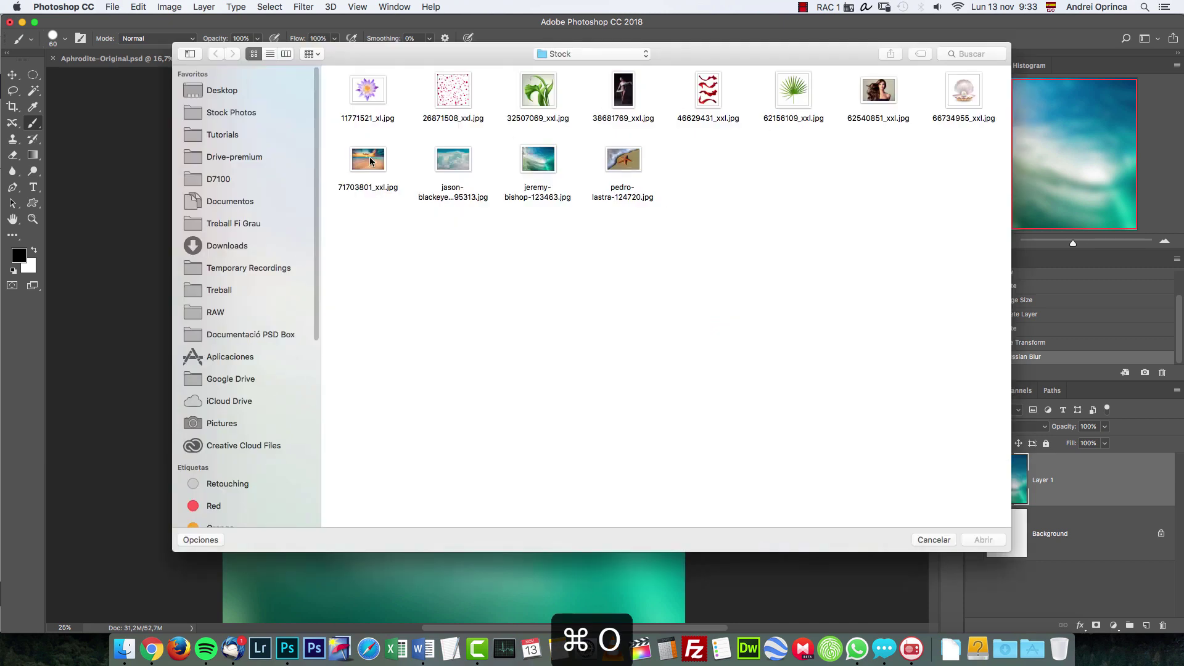
left_click(370, 160)
left_click(981, 539)
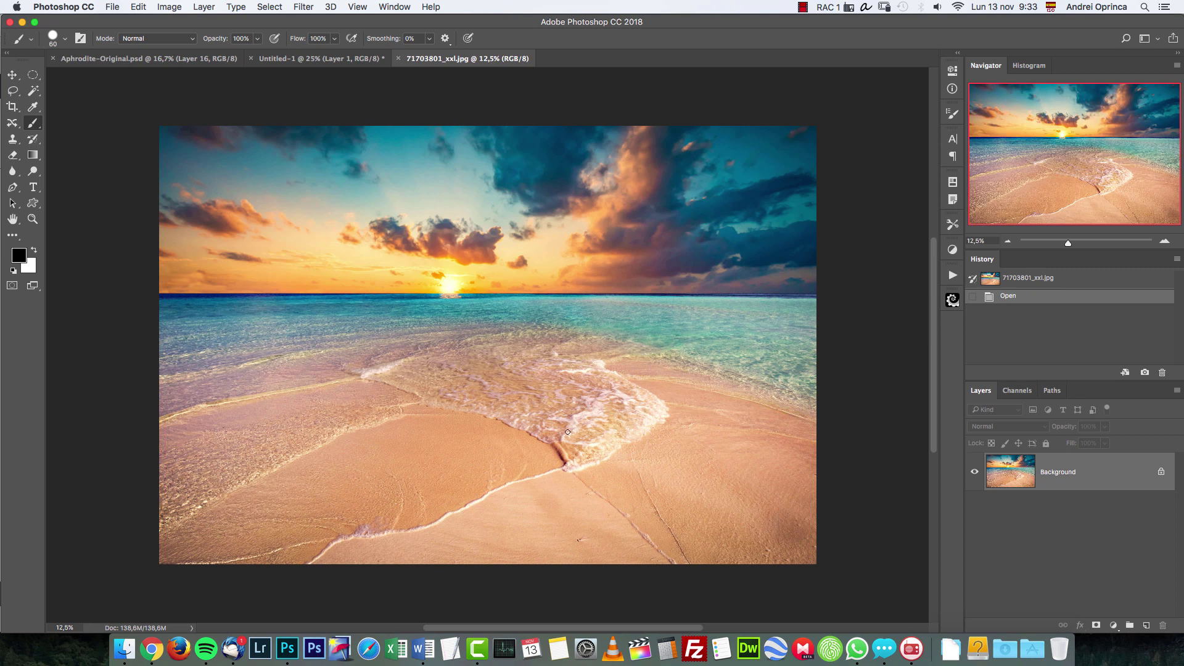
key("super+a")
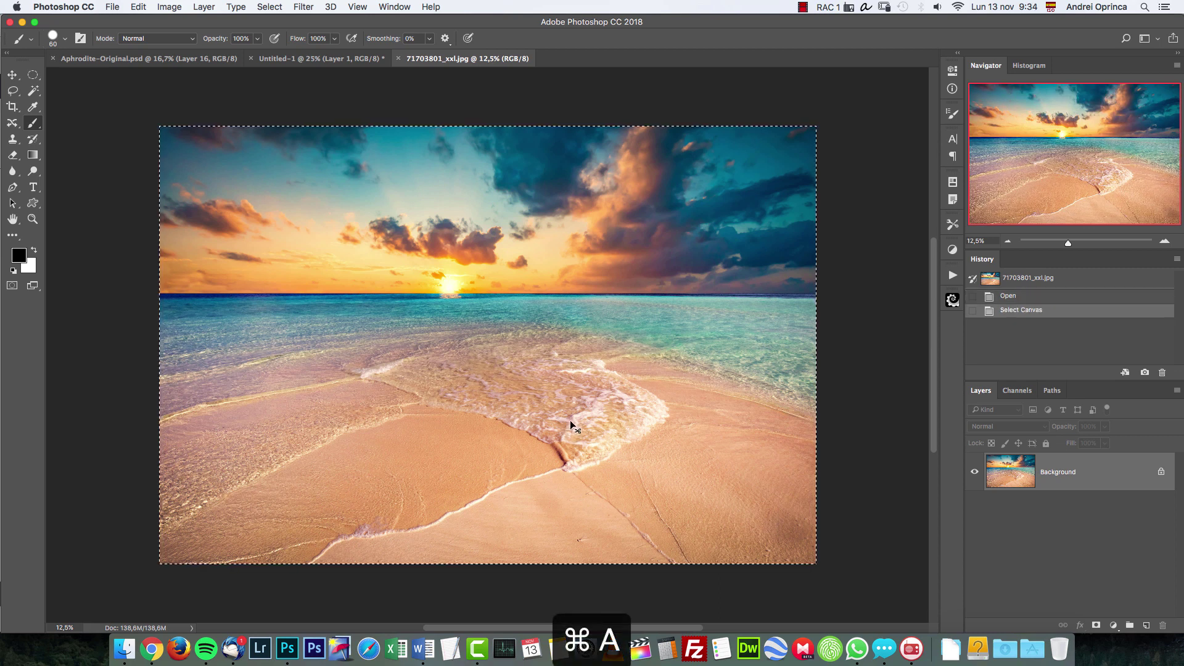
key("super+x")
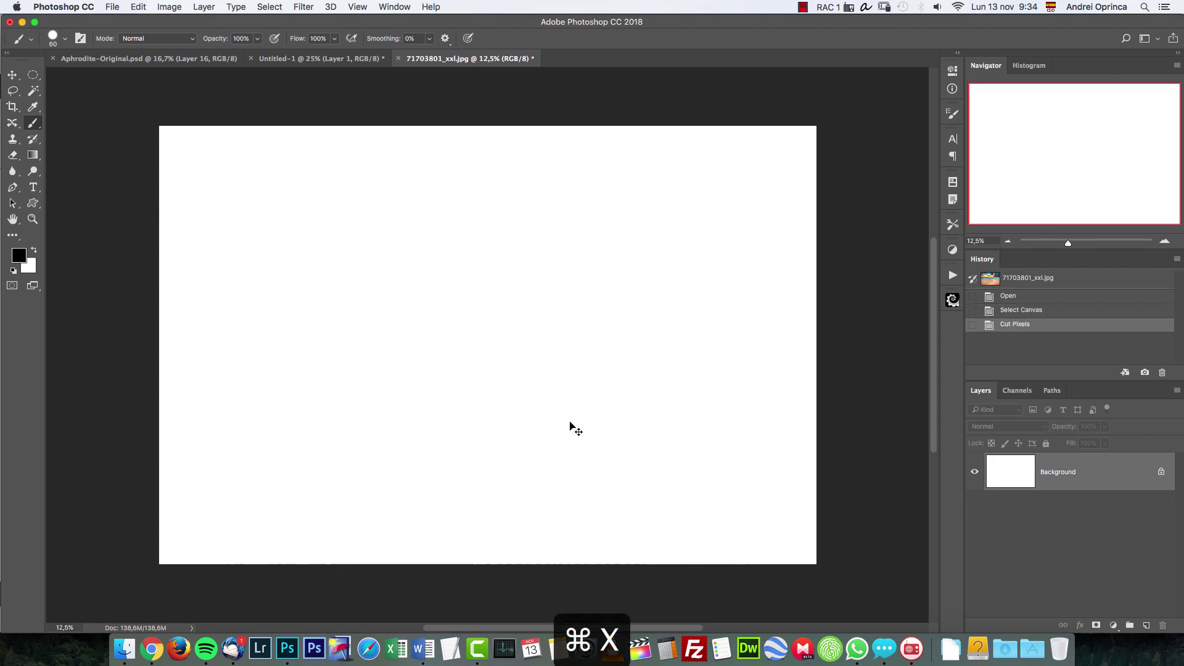
left_click(537, 222)
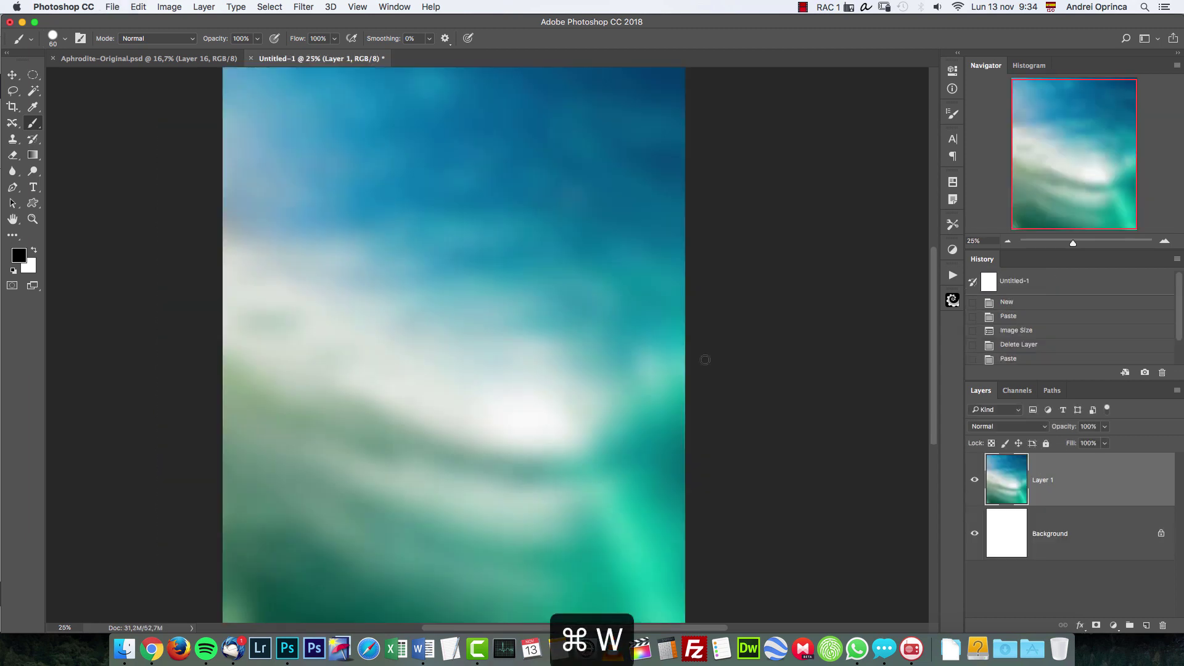
Paste the beach sunset photo into Untitled-1 and shift it up and left
key("super+v")
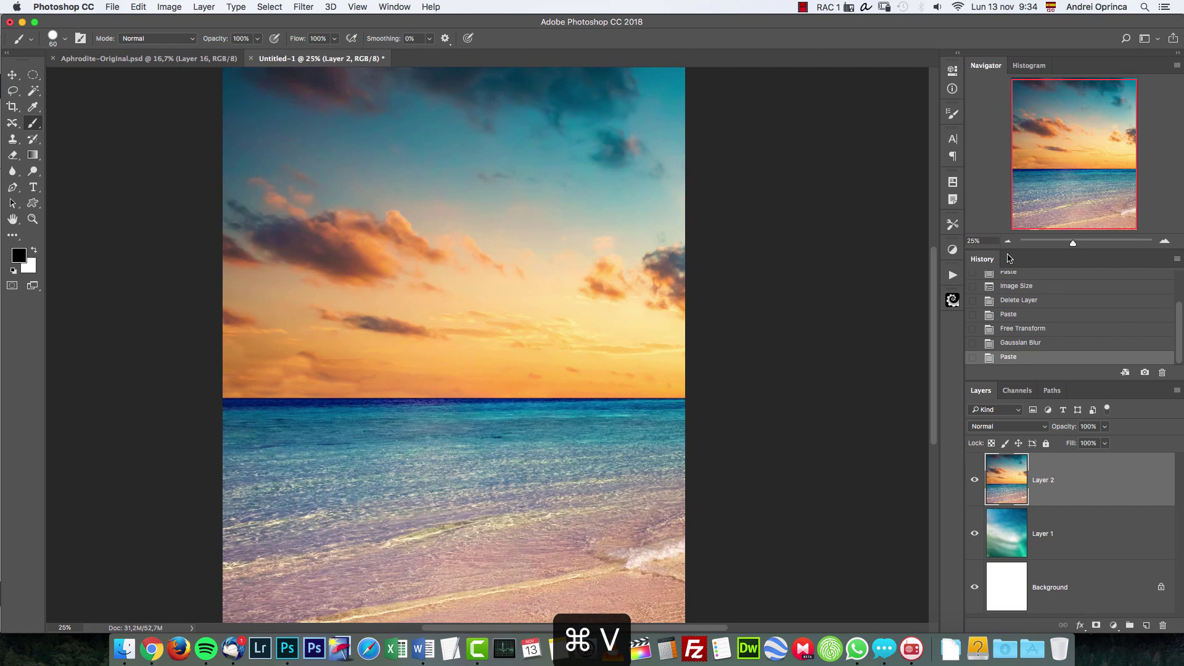
left_click(1008, 243)
key("super+t")
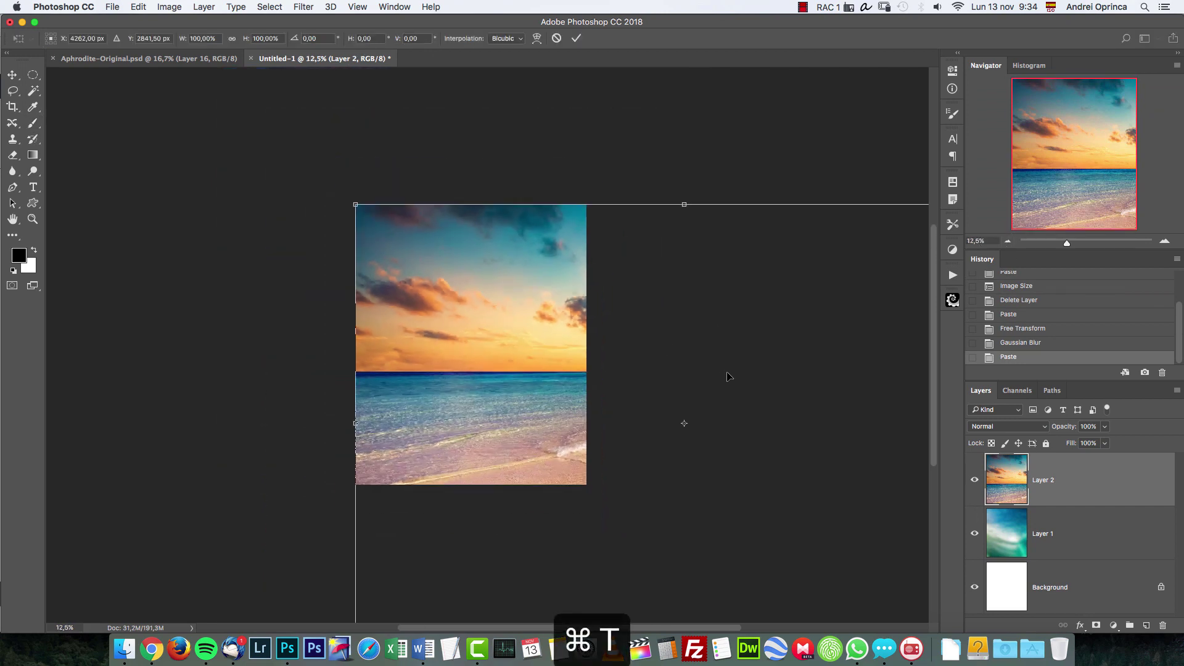
left_click_drag(682, 318, 544, 255)
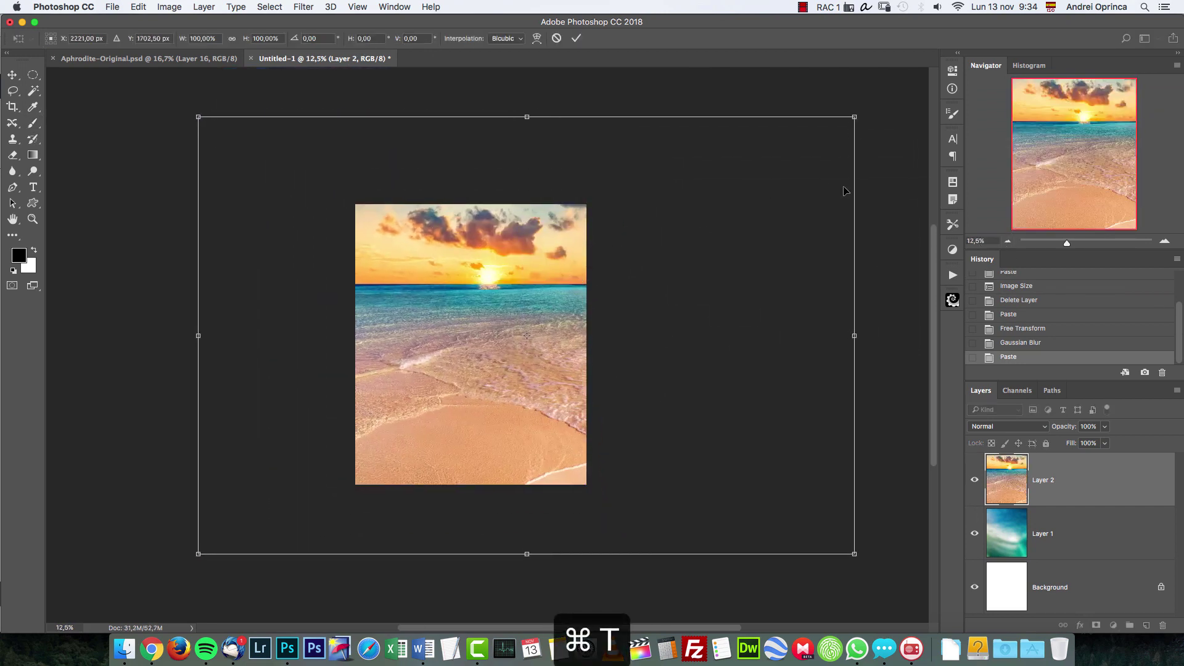
Convert Layer 2 to a Smart Object and scale it down to about 63%
right_click(1074, 472)
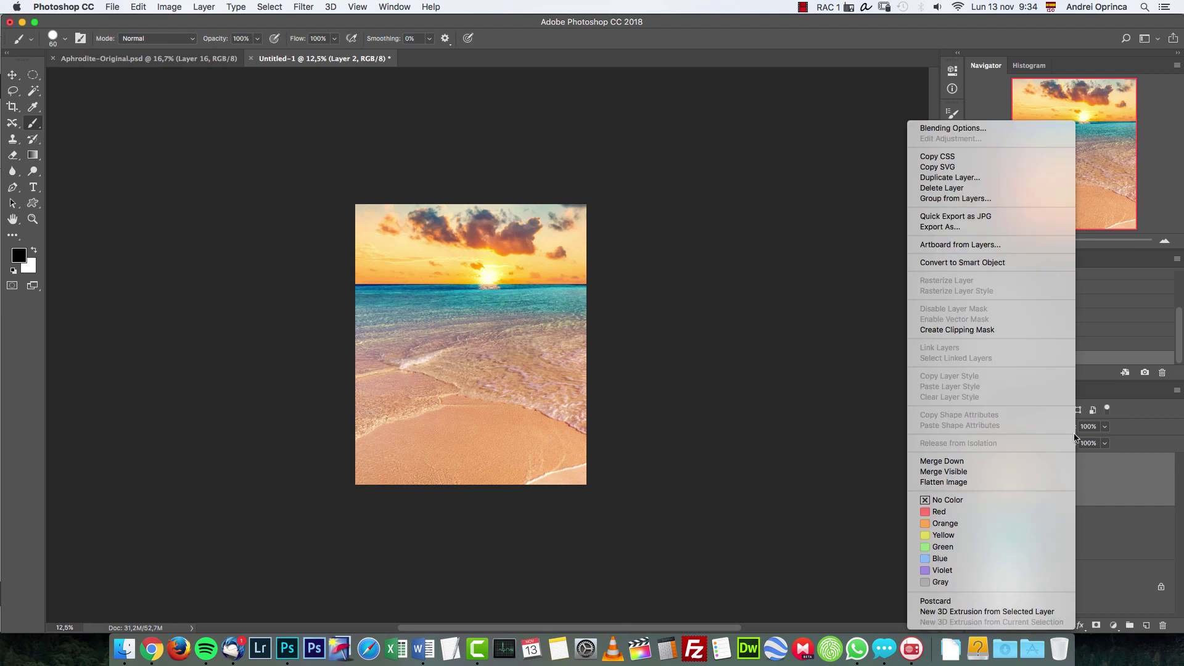
left_click(992, 263)
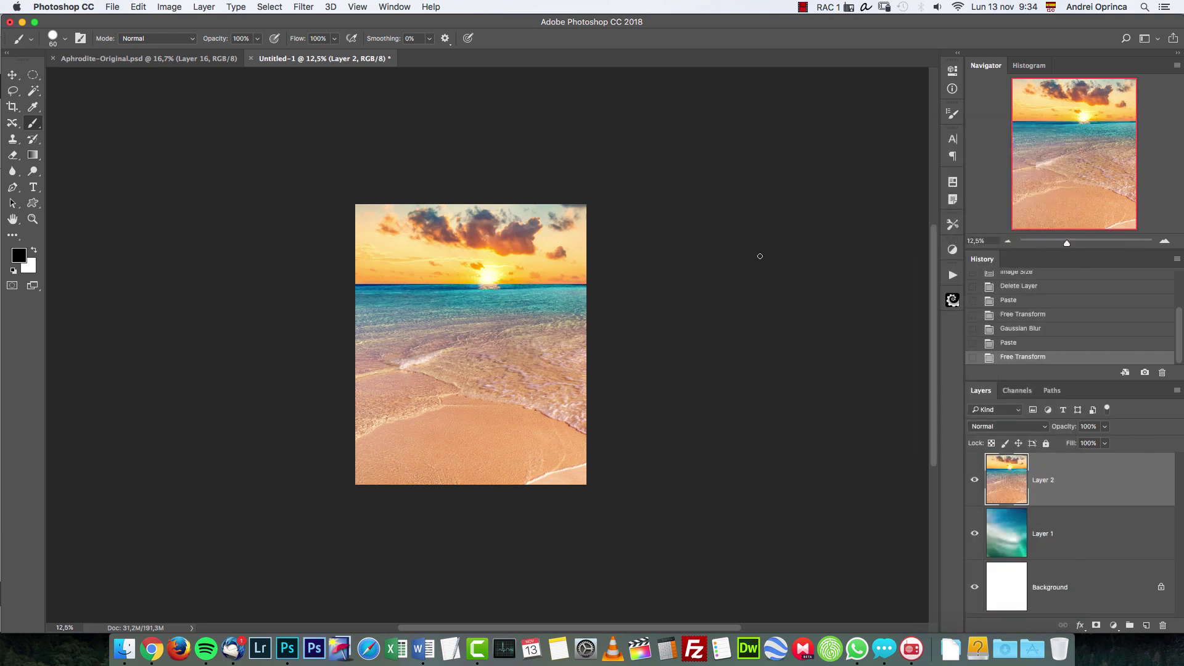
right_click(1085, 460)
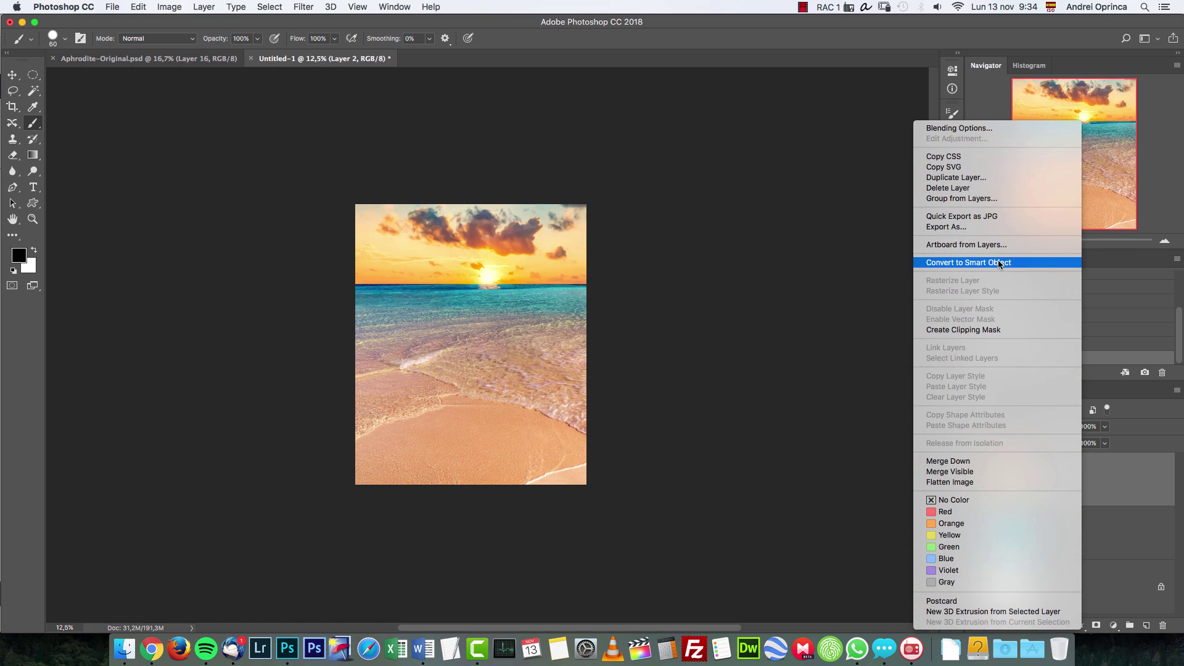
left_click(997, 262)
key("super+t")
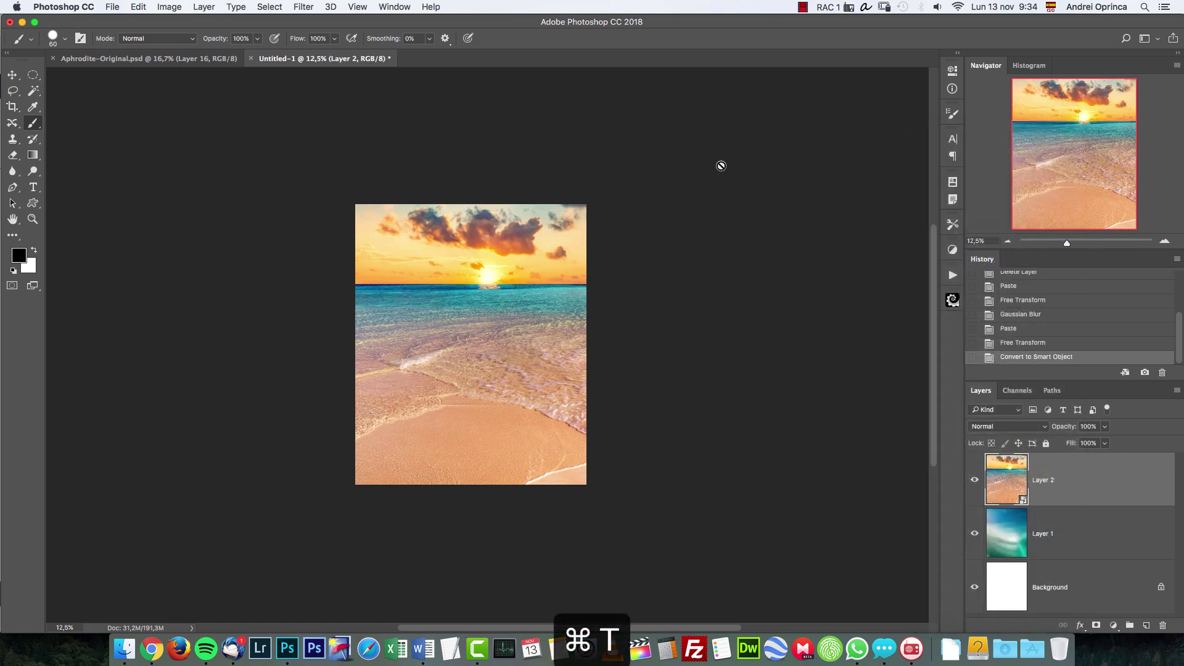
left_click(1008, 241)
key("super+t")
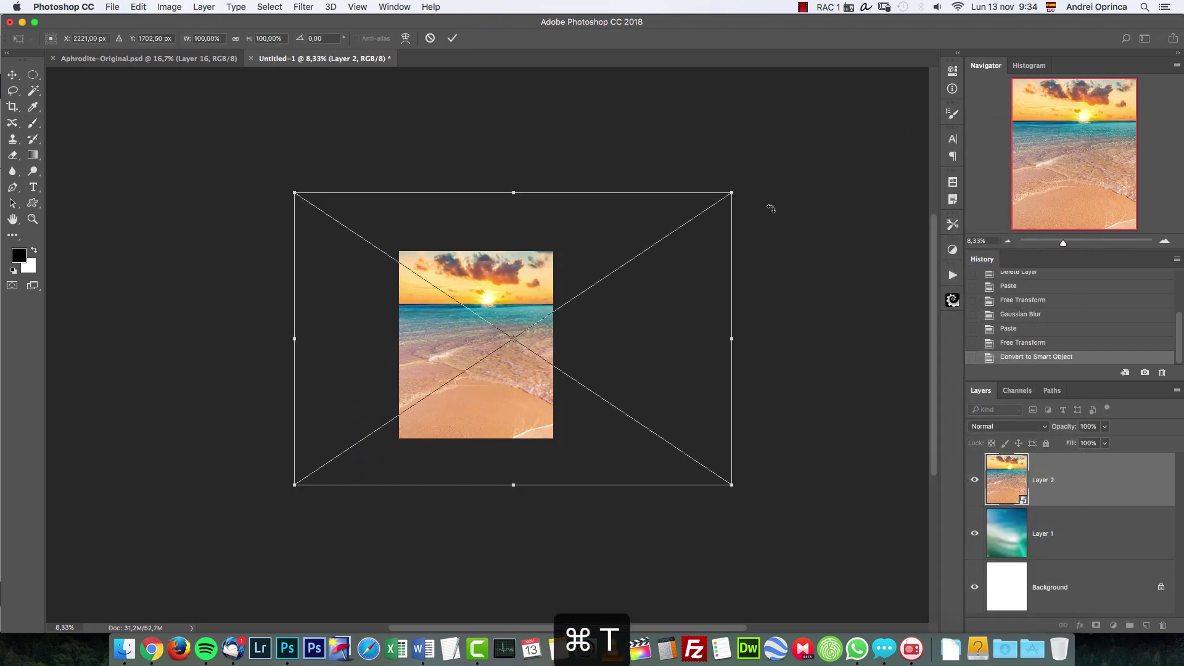
left_click_drag(732, 193, 650, 243)
left_click_drag(603, 291, 574, 329)
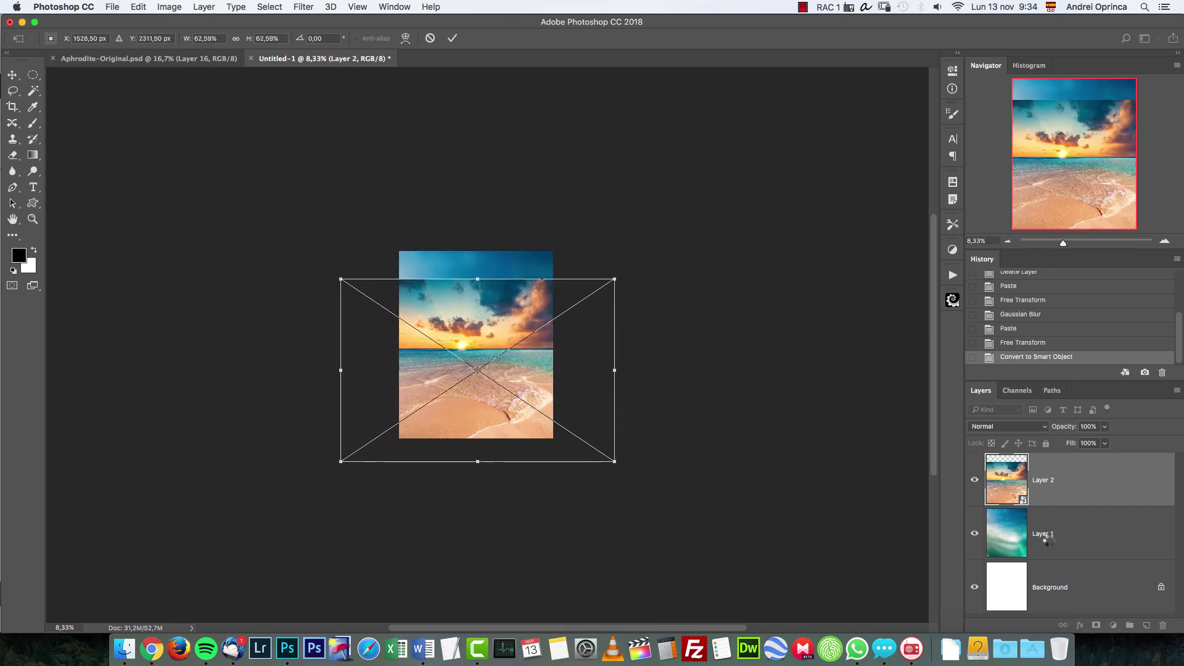
Commit the beach photo's scale, add a layer mask, and fade its sky with a non-reversed gradient
key("Return")
left_click(1095, 624)
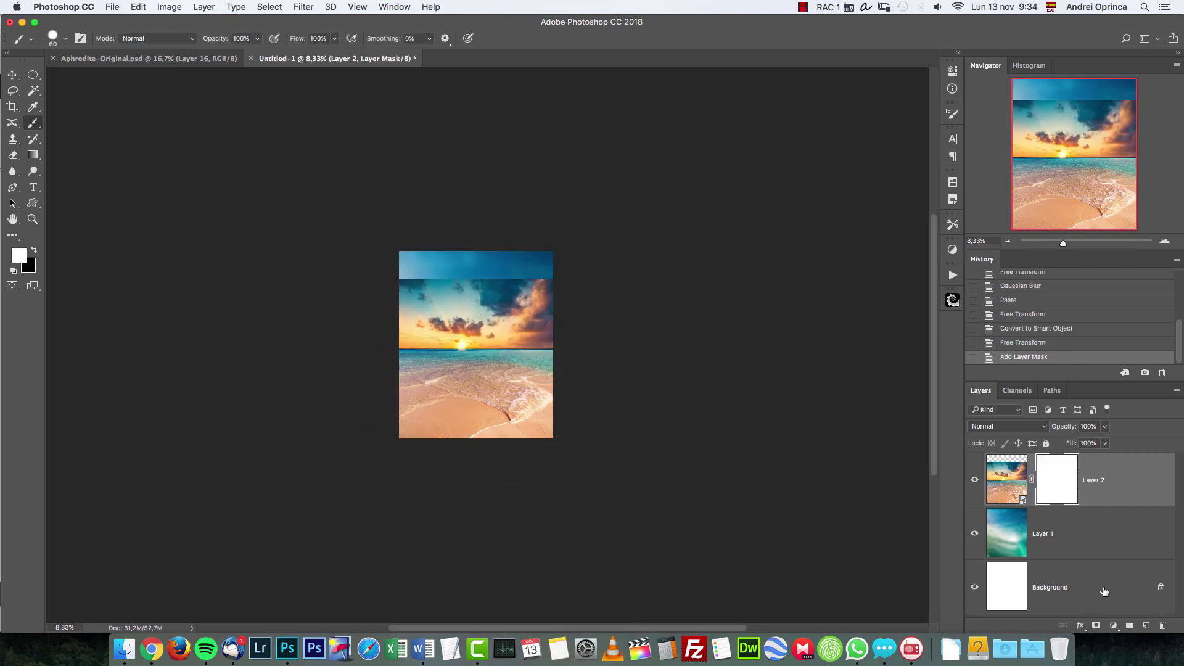
left_click(1164, 240)
left_click(37, 156)
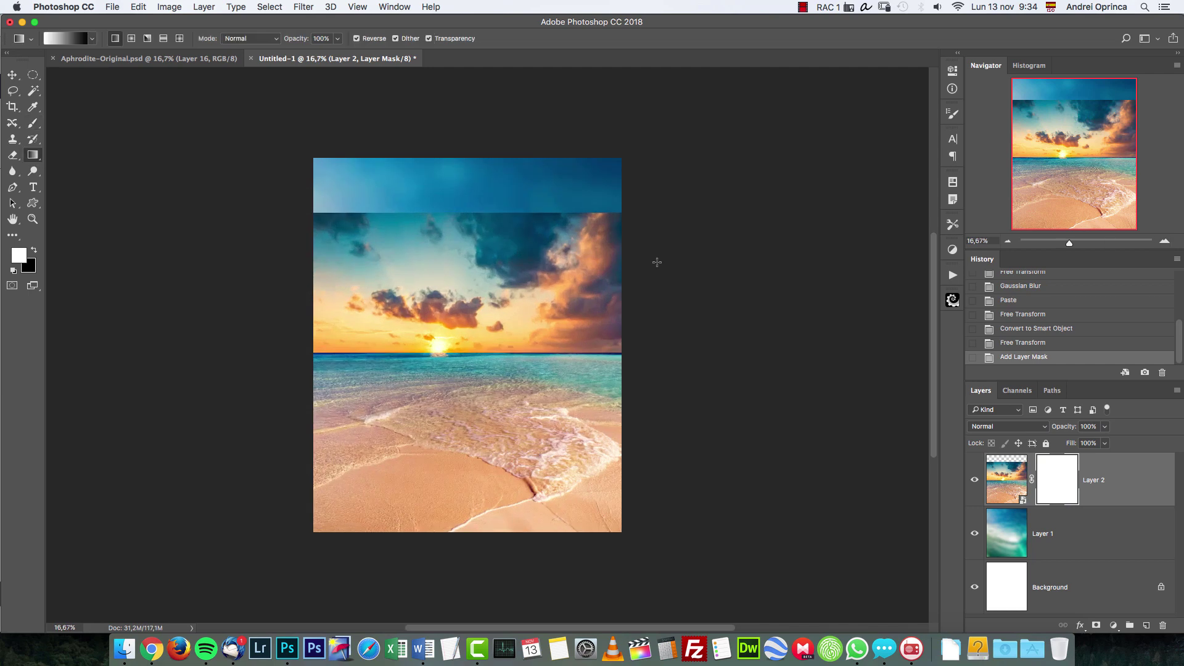
left_click(1163, 241)
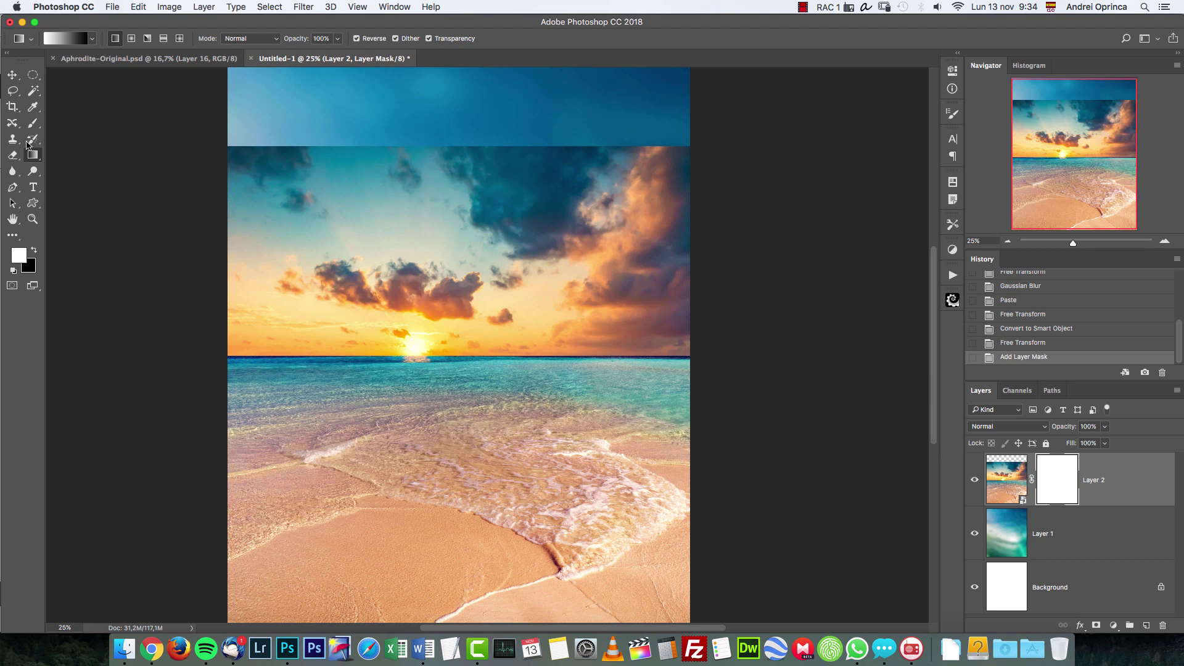
left_click_drag(502, 464, 502, 399)
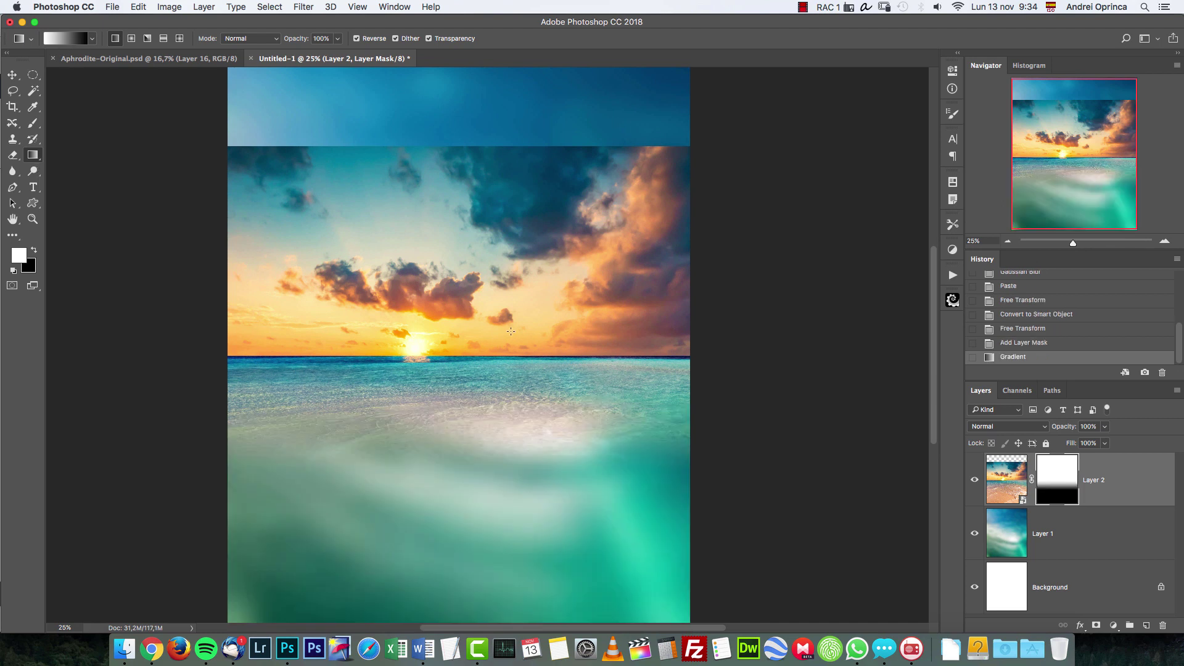
key("super+z")
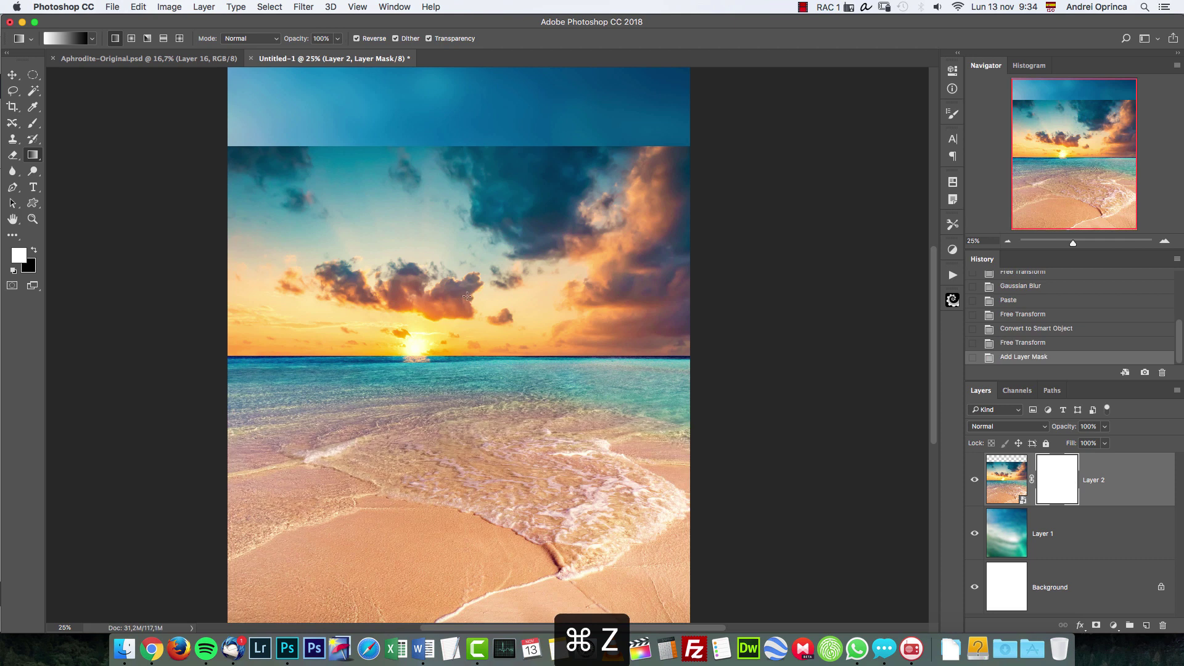
left_click_drag(470, 375, 485, 484)
key("super+z")
left_click_drag(483, 373, 485, 405)
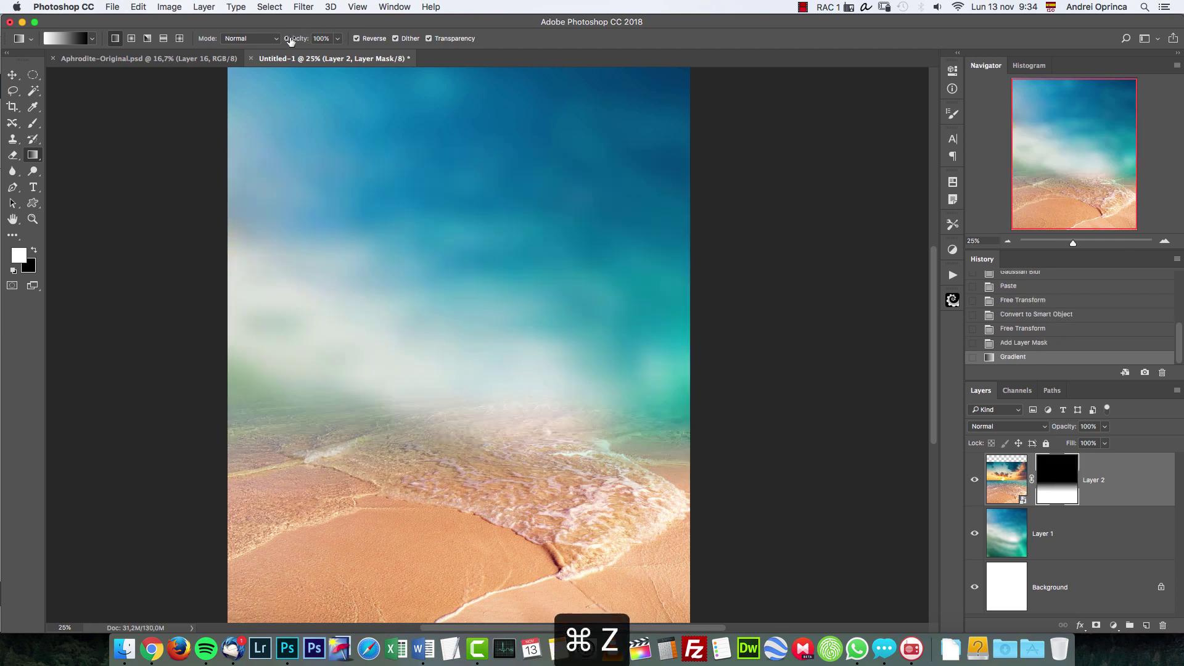
left_click(356, 39)
left_click_drag(502, 518, 501, 308)
left_click_drag(522, 474, 517, 318)
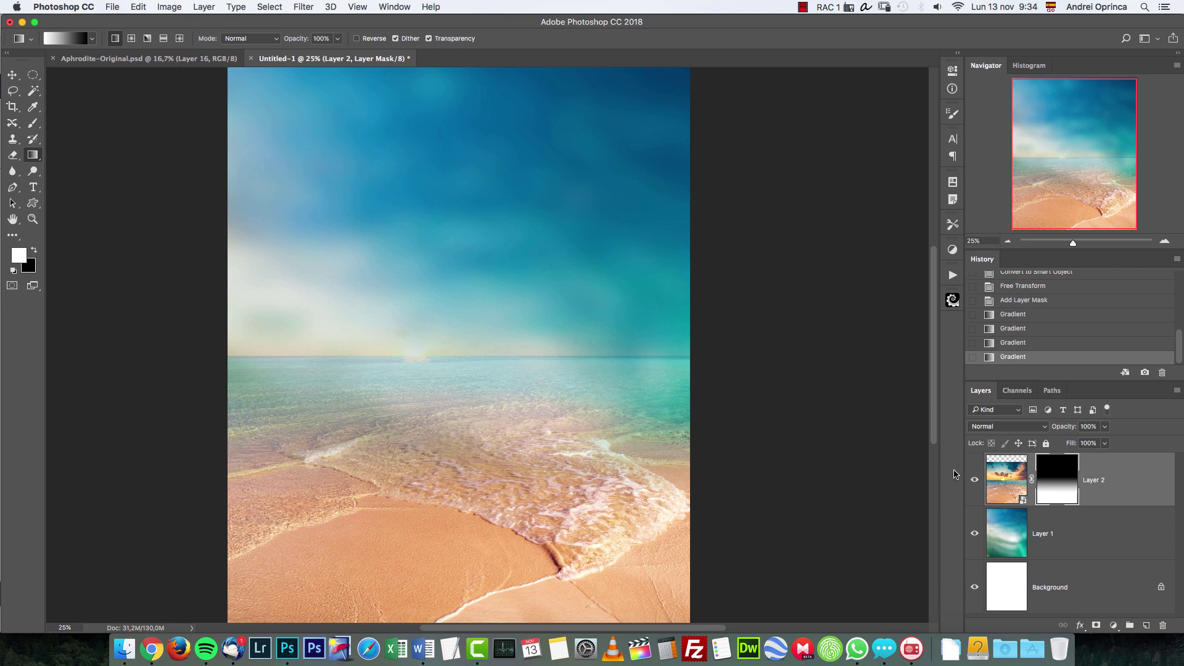
Enlarge the beach photo on Layer 2 and shift it left
left_click(1007, 473)
key("super+minus")
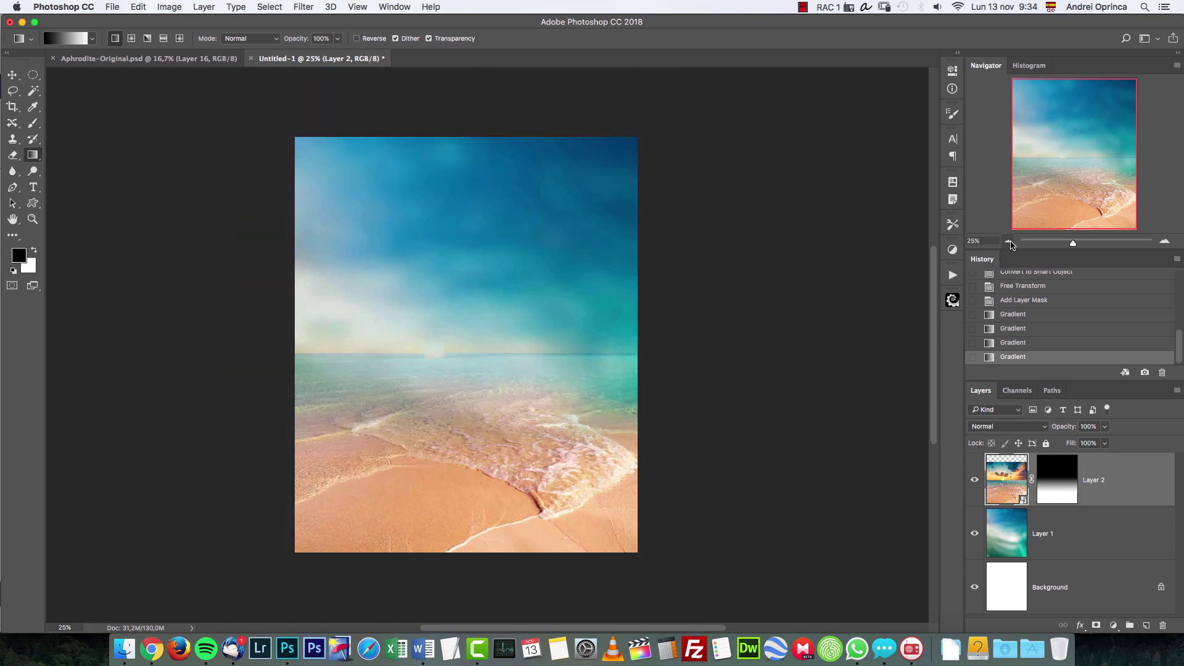
key("super+t")
left_click_drag(682, 246, 714, 224)
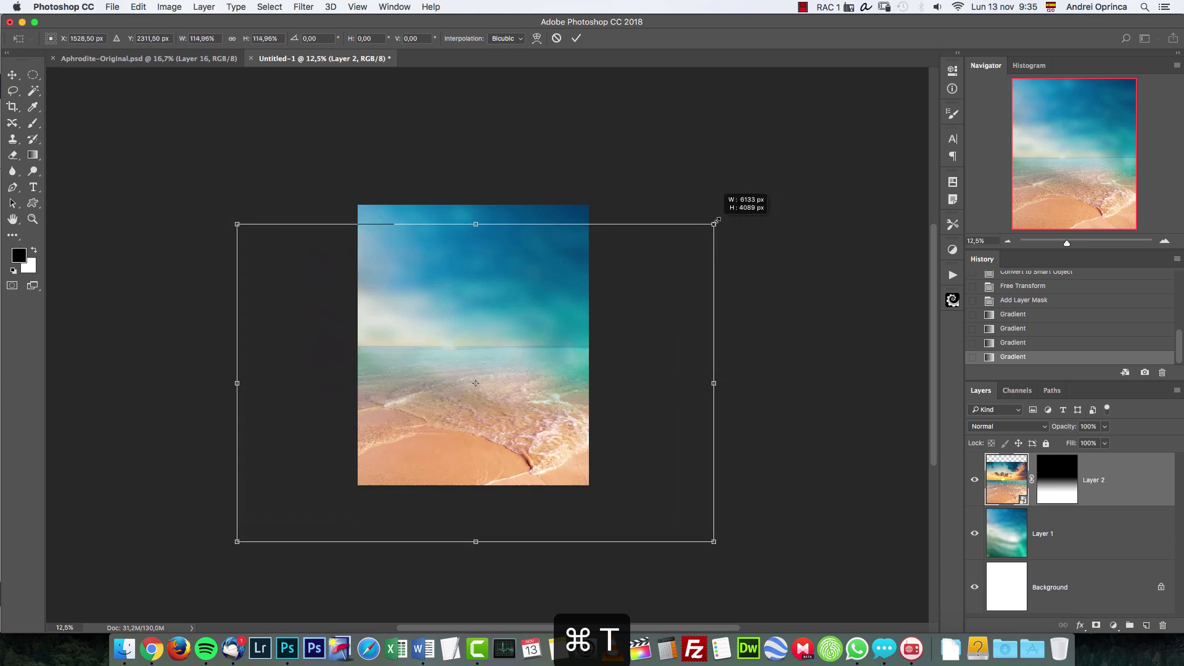
left_click_drag(641, 296, 607, 317)
key("Return")
Redraw the mask gradient so the beach sky blends into the blurred backdrop
left_click(952, 300)
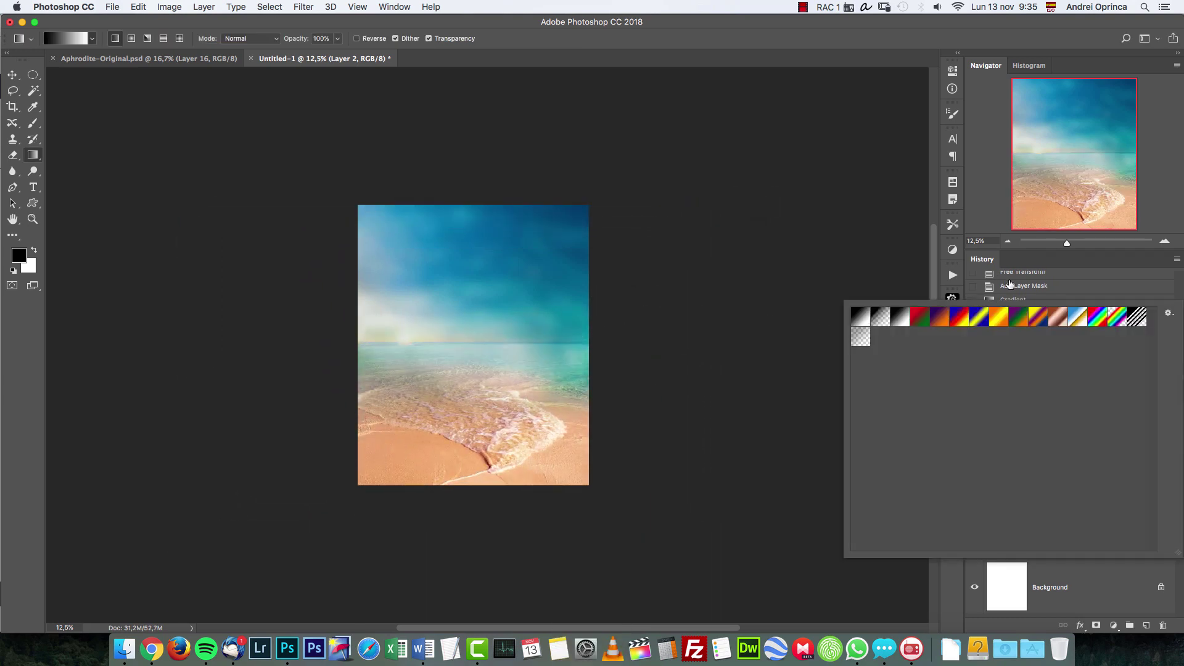
left_click(952, 300)
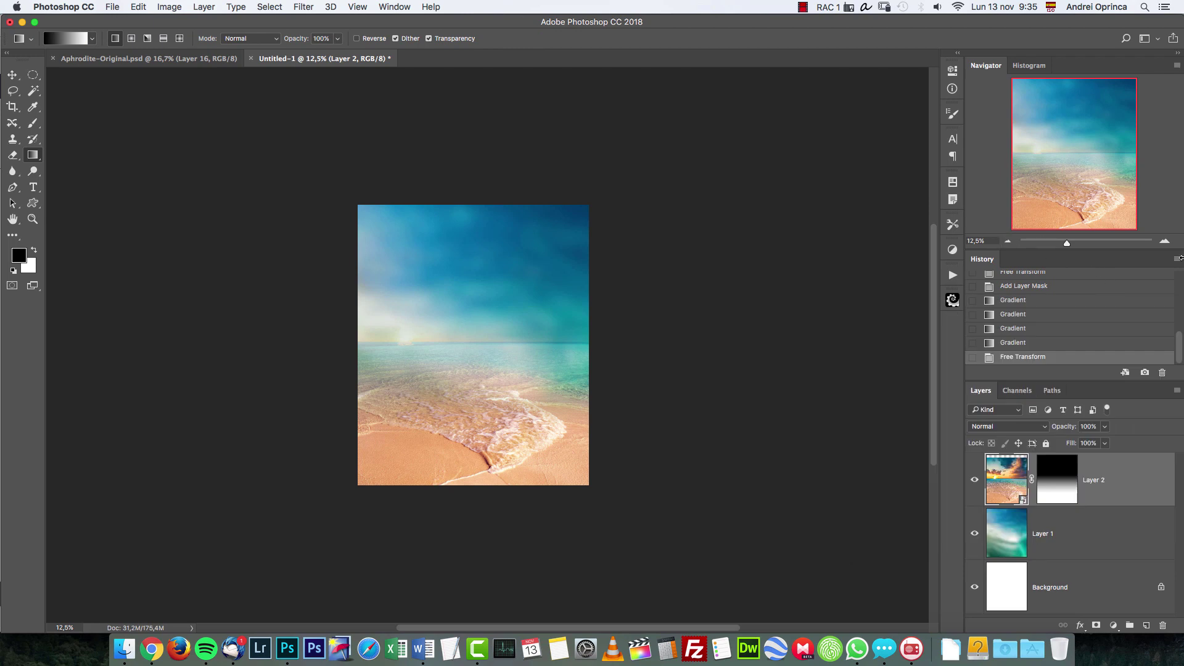
left_click(1164, 241)
left_click(1056, 486)
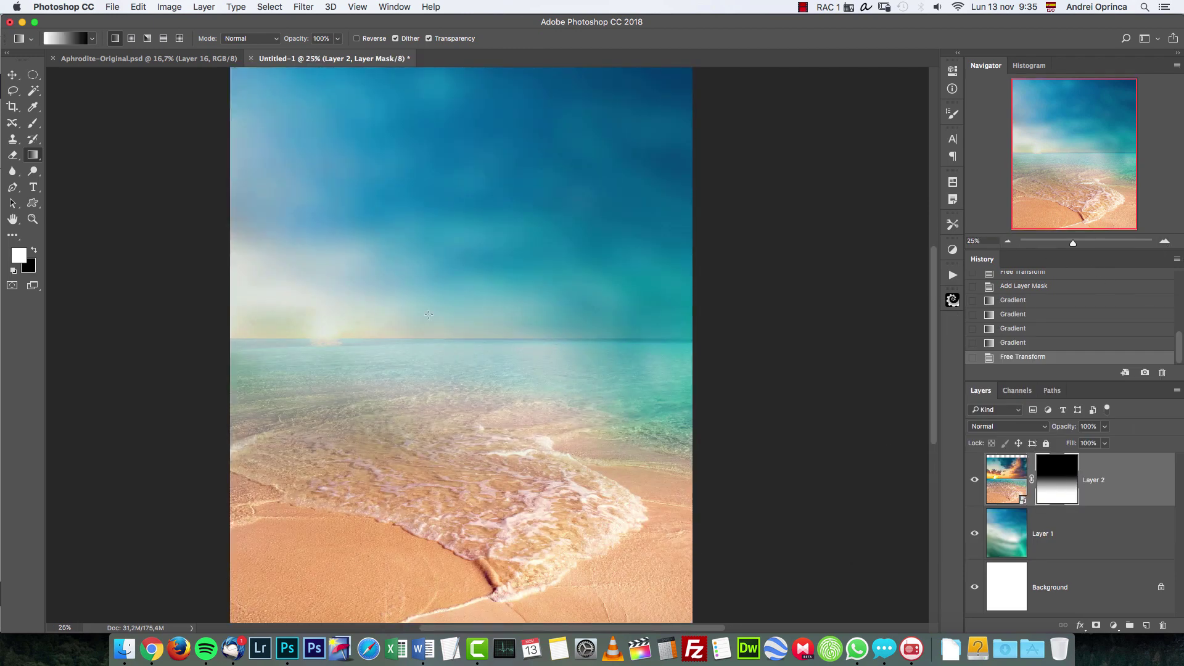
left_click_drag(521, 493, 513, 343)
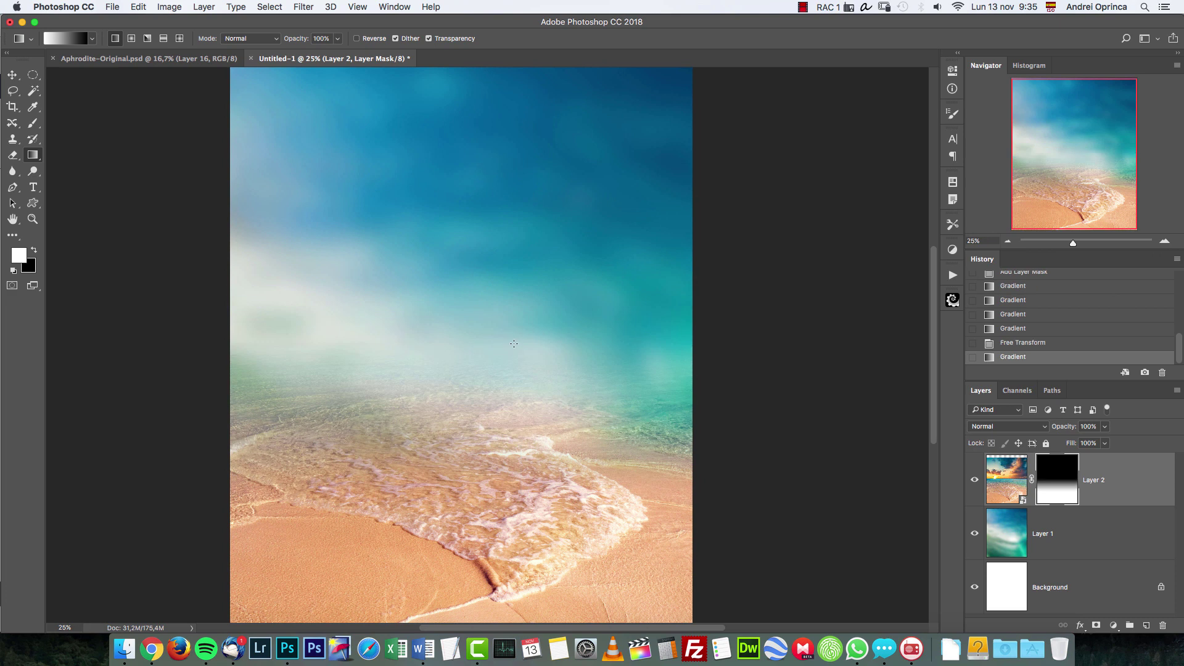
key("super+o")
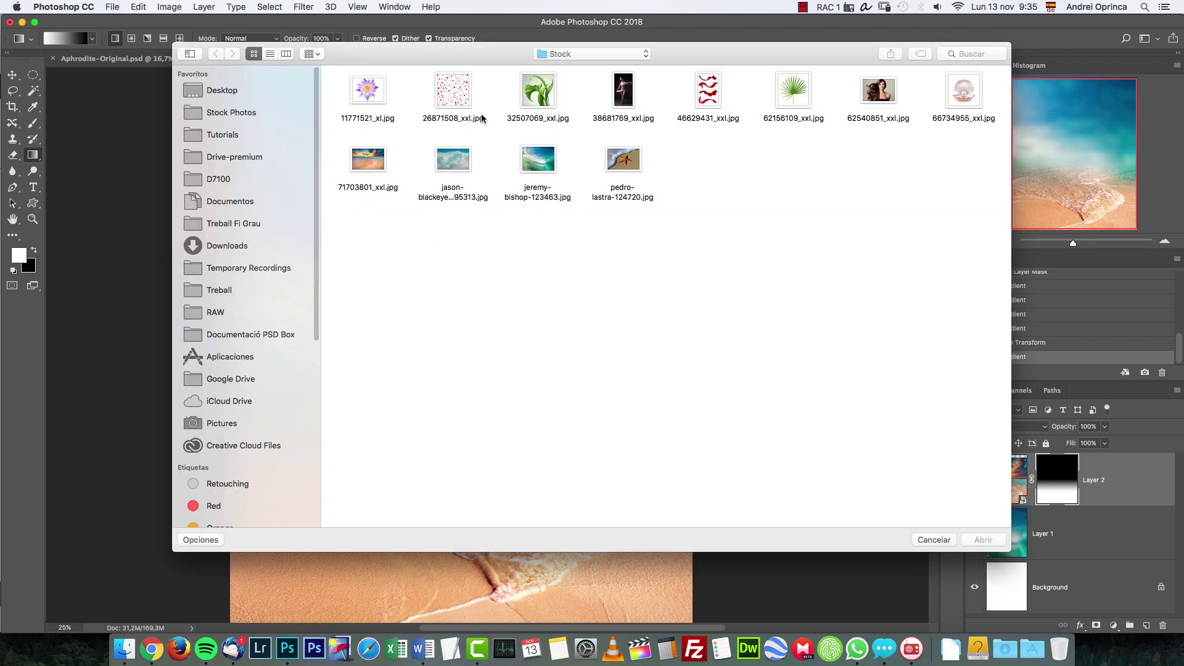
Open shell.png from the Aphrodite > Tutorial files folder
left_click(594, 54)
left_click(581, 66)
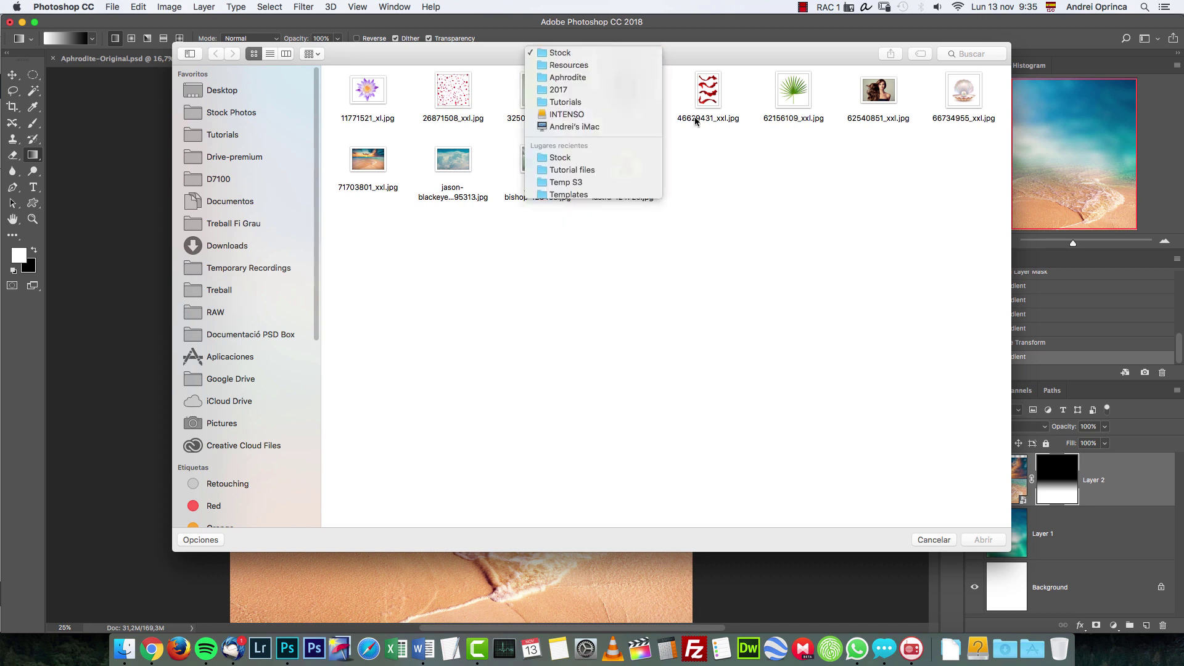
left_click(606, 52)
left_click(587, 69)
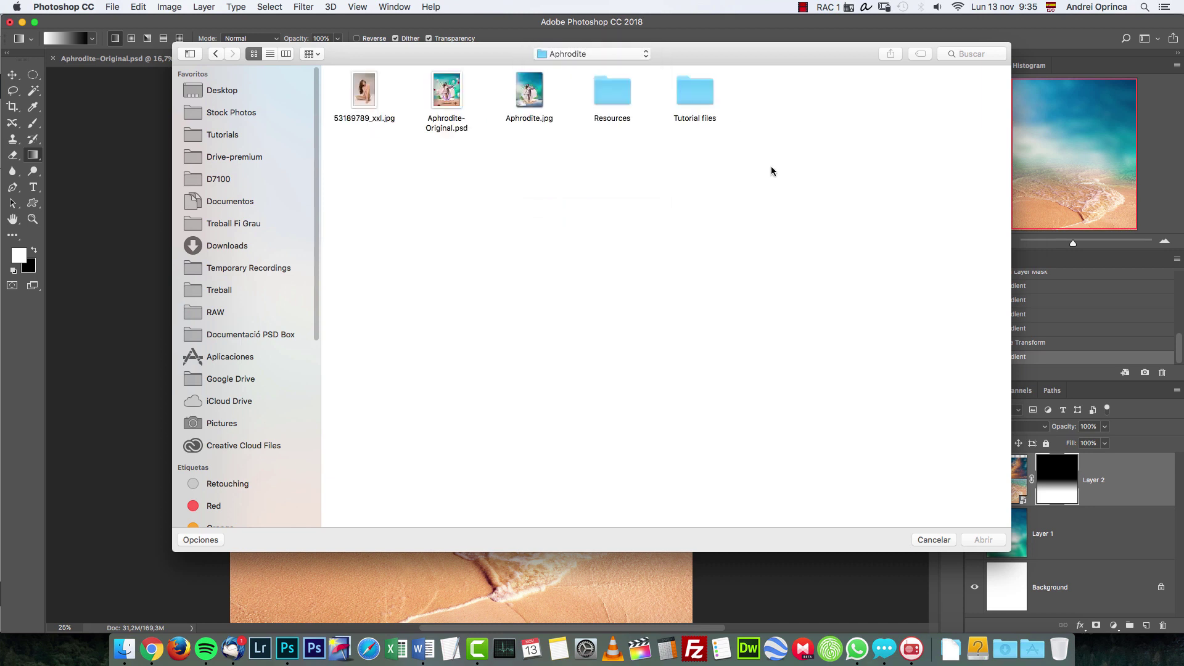
double_click(687, 92)
left_click(616, 92)
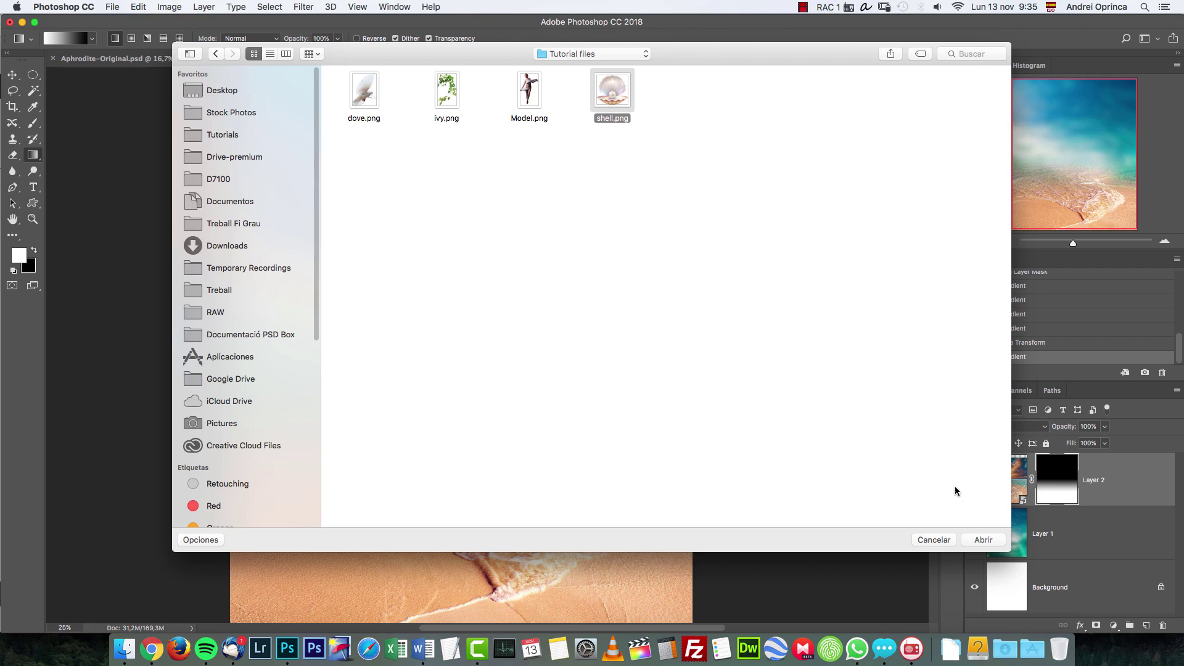
left_click(983, 540)
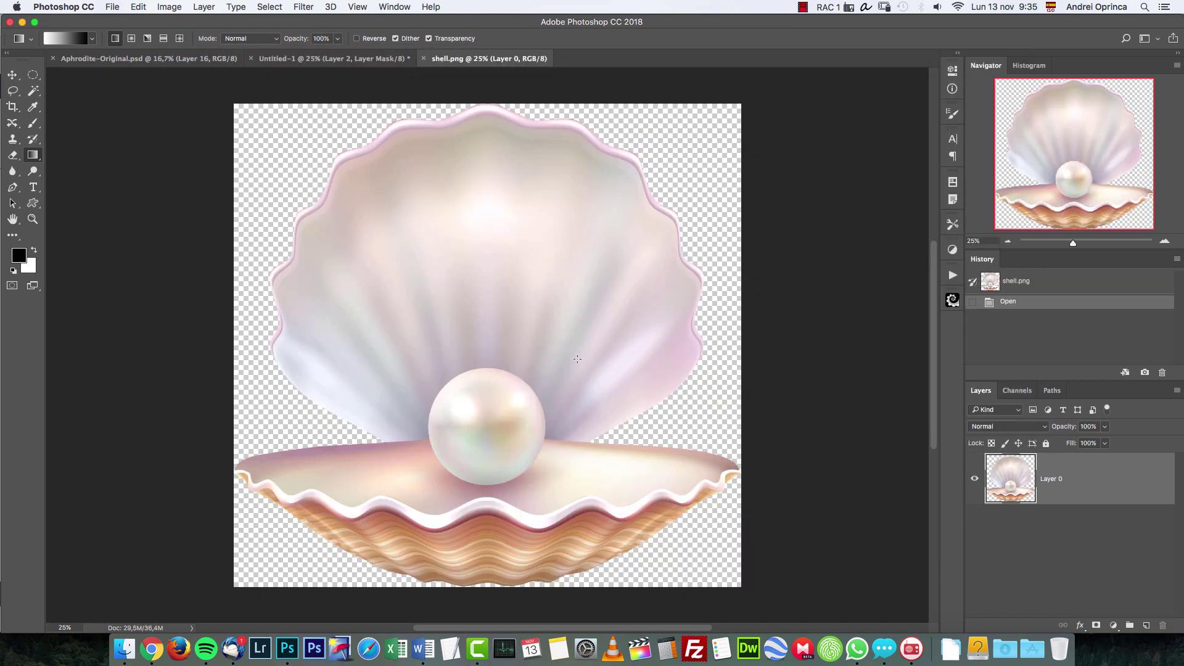
Cut the whole shell, close shell.png without saving, and paste it into Untitled-1
key("super+a")
key("super+x")
key("super+w")
left_click(549, 224)
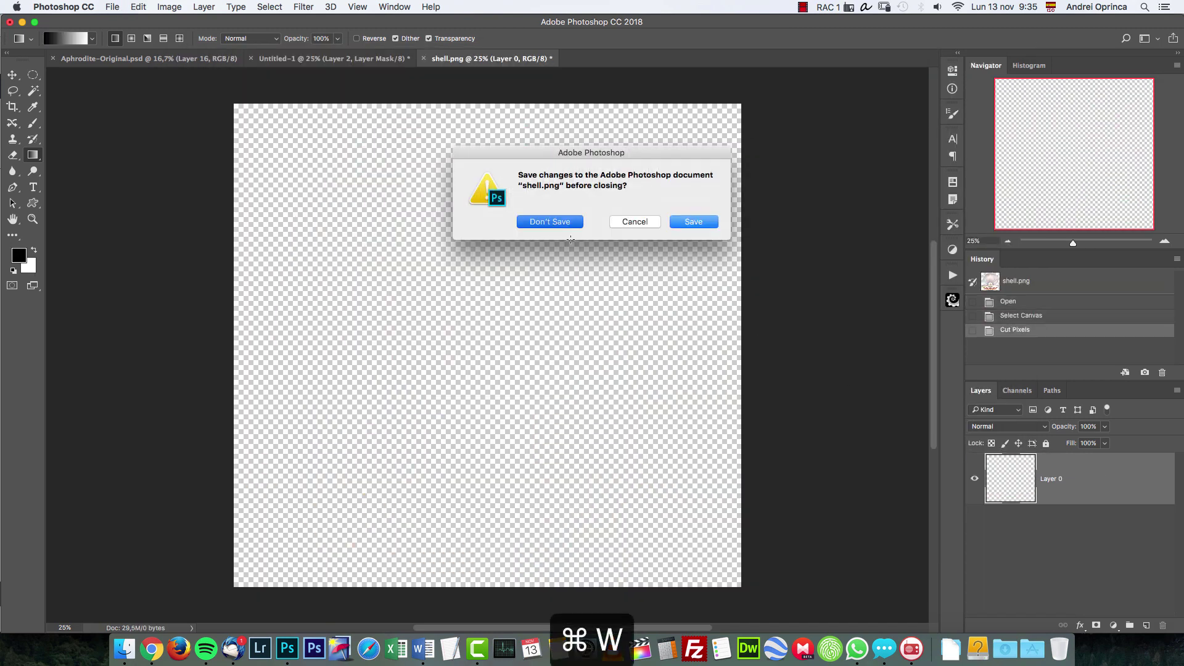
key("super+v")
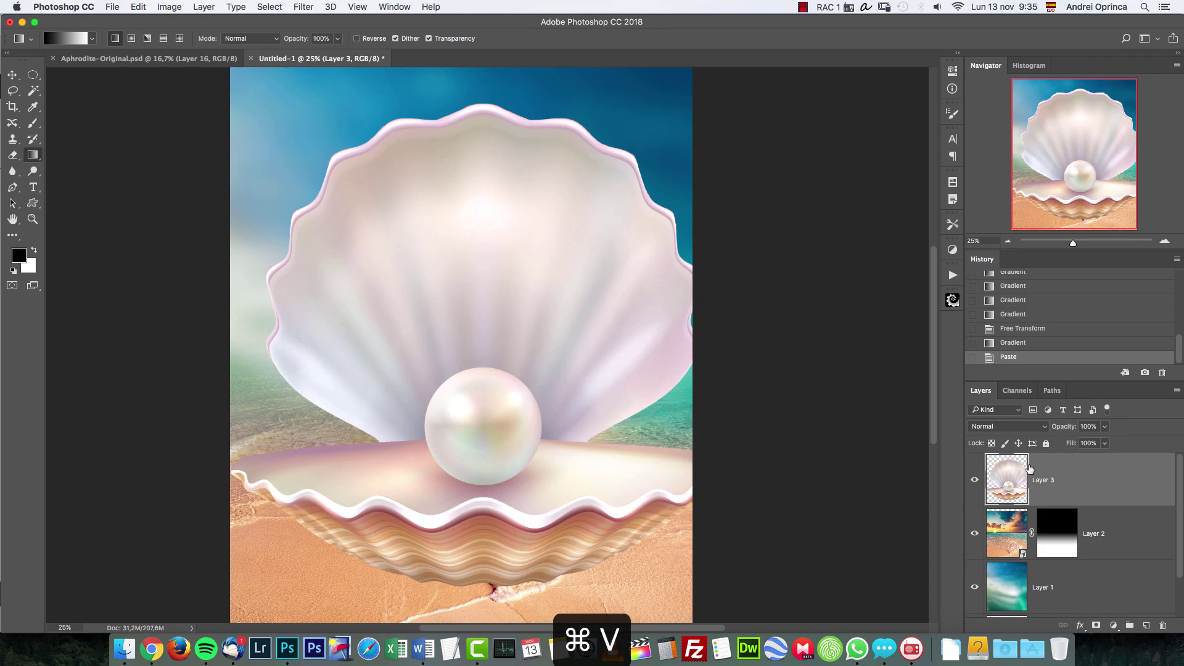
Scale the pearl seashell to about 67.5% and set it on the sand near the centre
key("super+t")
left_click_drag(737, 103, 523, 310)
left_click_drag(511, 389, 608, 341)
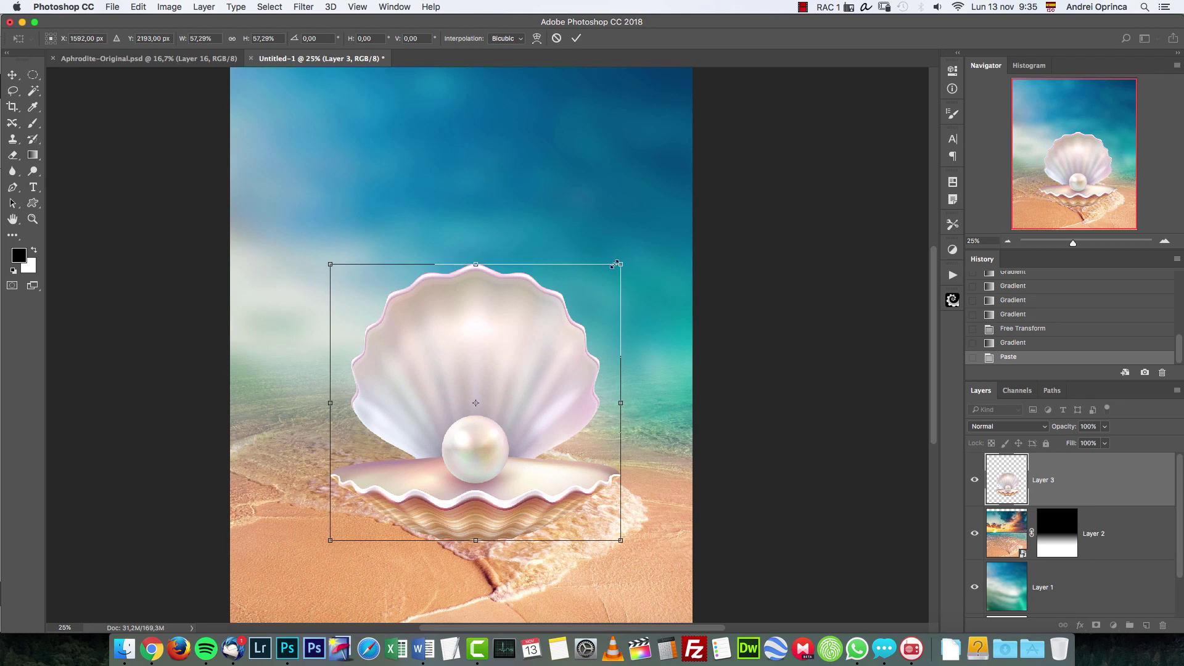
left_click_drag(614, 265, 635, 242)
left_click_drag(567, 385, 550, 361)
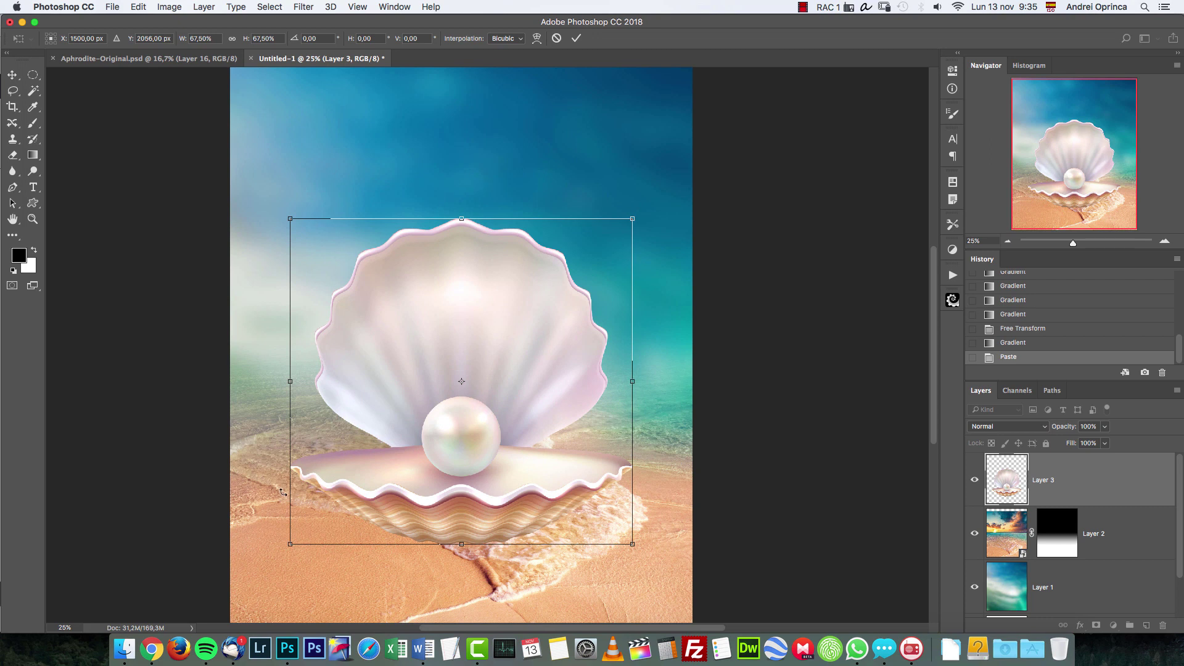
mouse_move(512, 458)
left_mouse_down()
mouse_move(513, 439)
mouse_move(524, 449)
left_mouse_up()
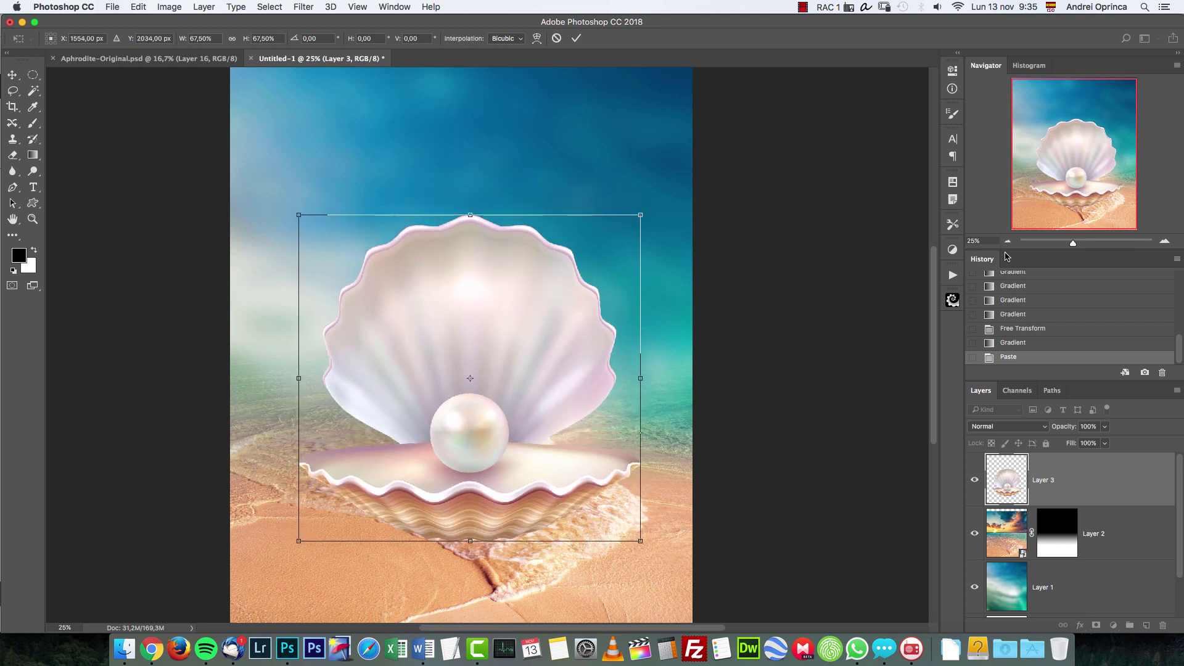
key("Return")
Zoom out to check the whole composition, then select the beach photo layer
key("super+minus")
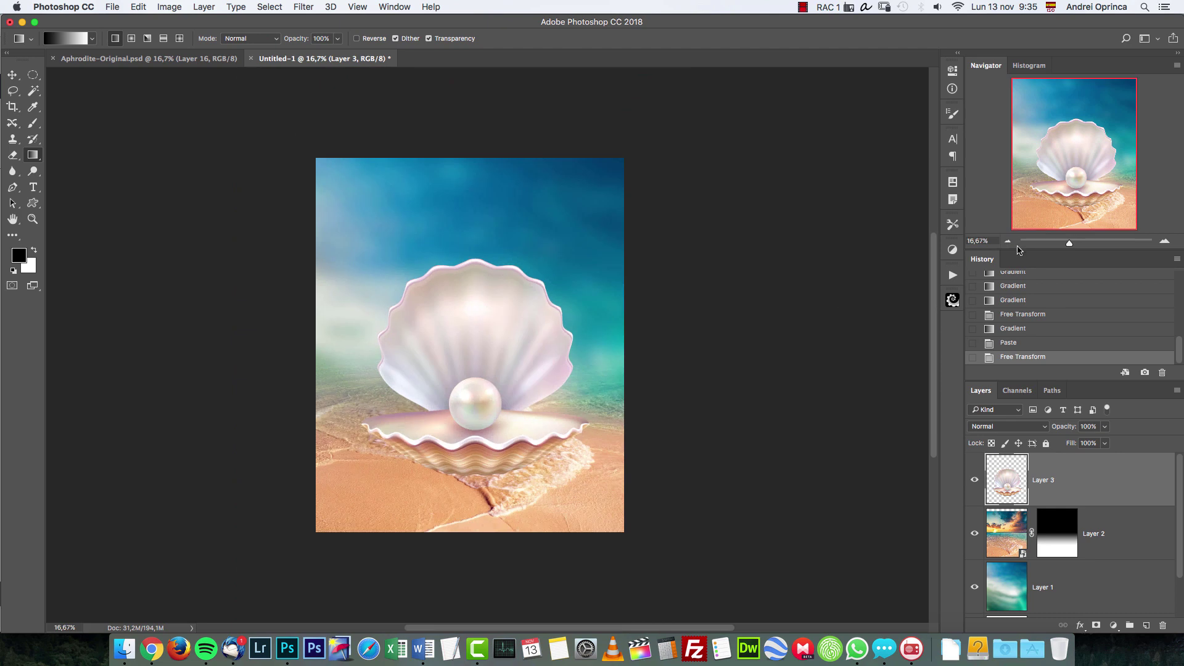
left_click(1007, 241)
left_click(1164, 241)
left_click(1164, 241)
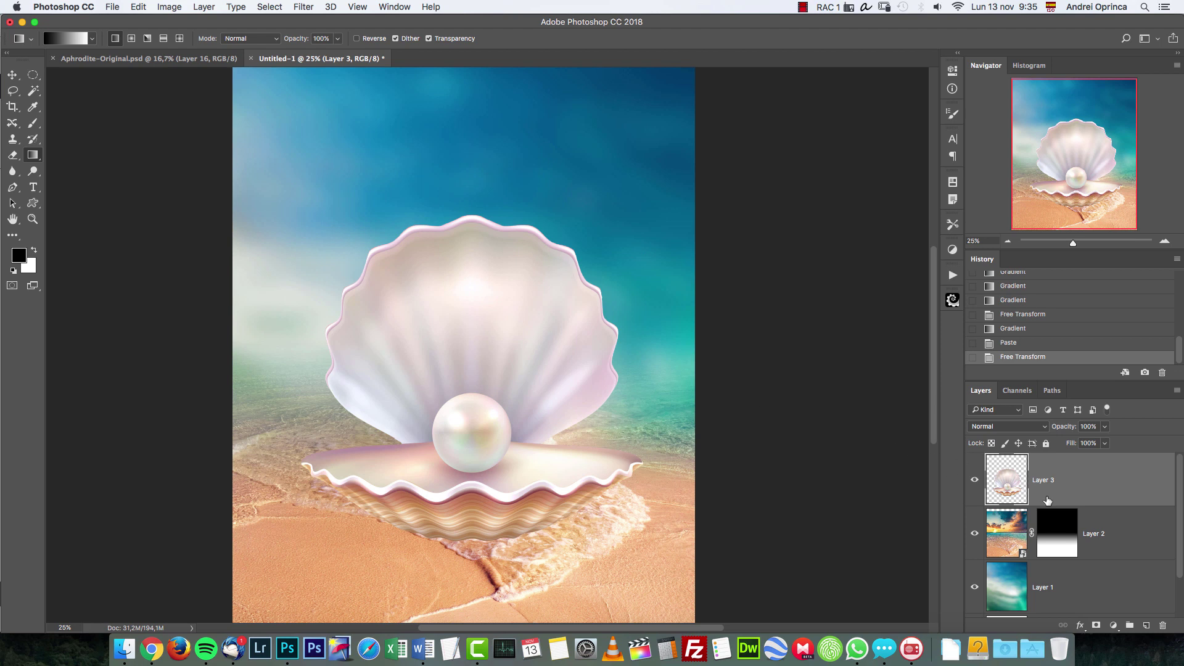
left_click(1085, 531)
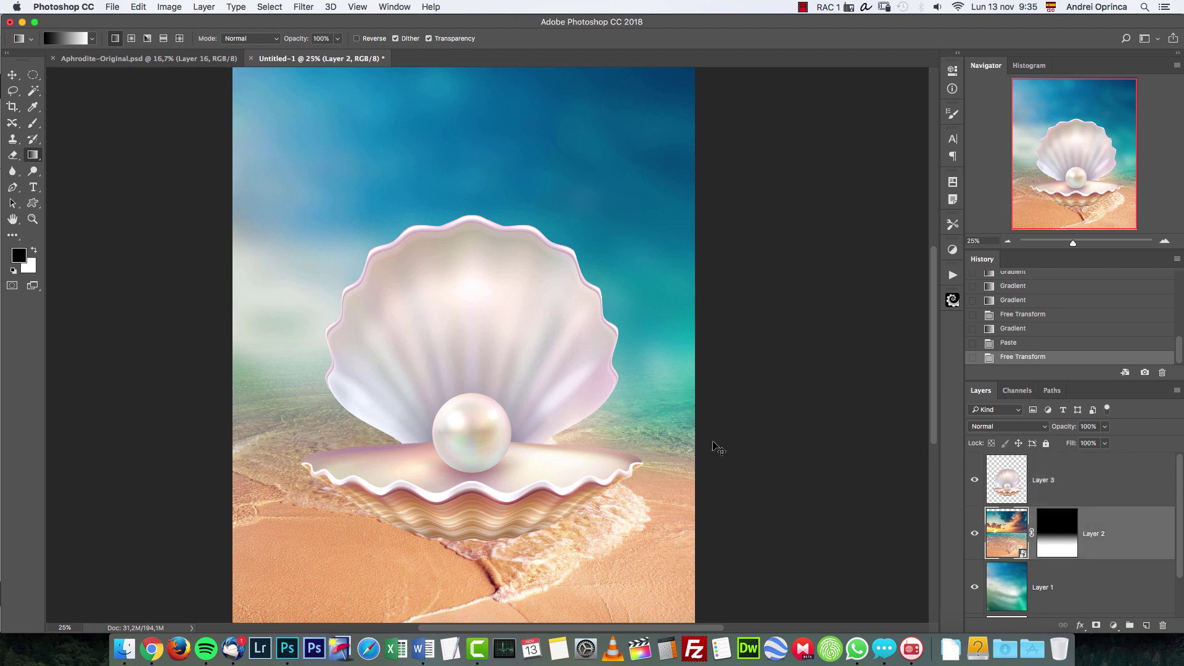
Move the beach photo with the Move tool so its surf and sand lie under the pearl shell
left_click(1009, 241)
left_click(1165, 242)
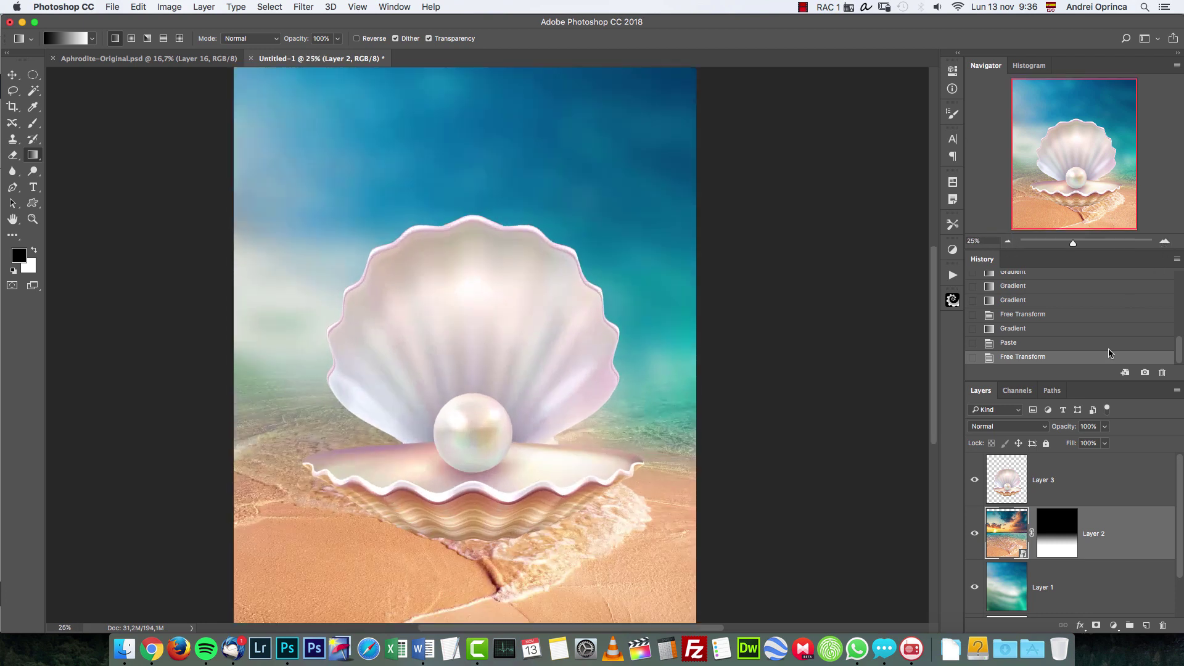
key("v")
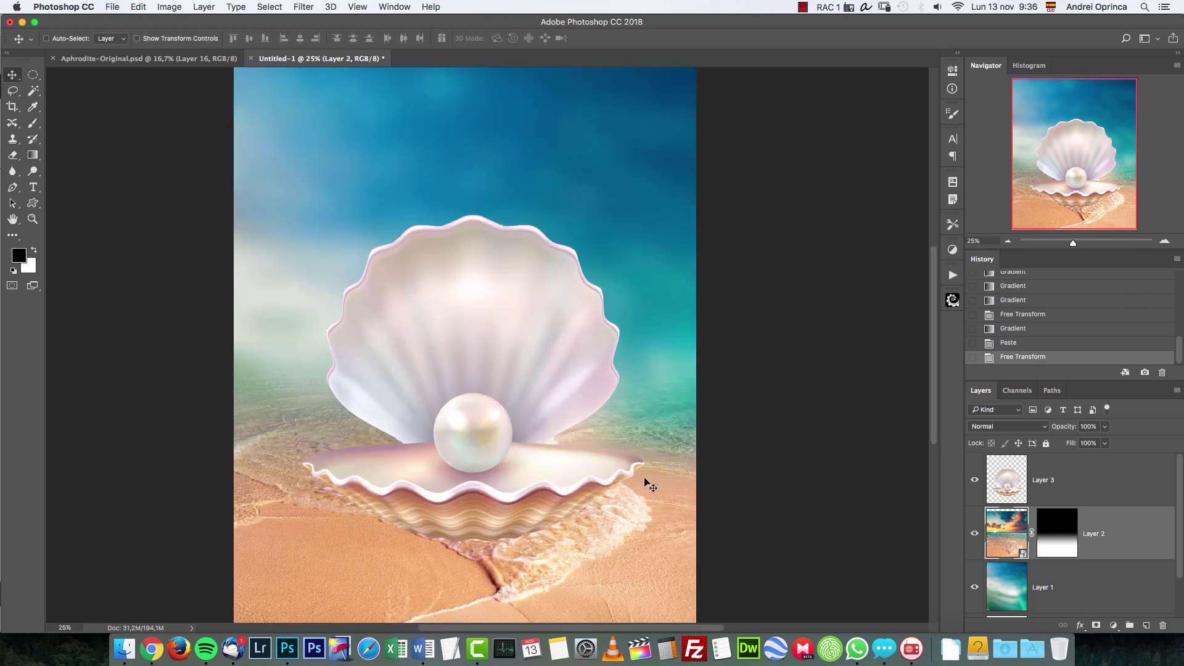
left_click_drag(627, 475, 734, 558)
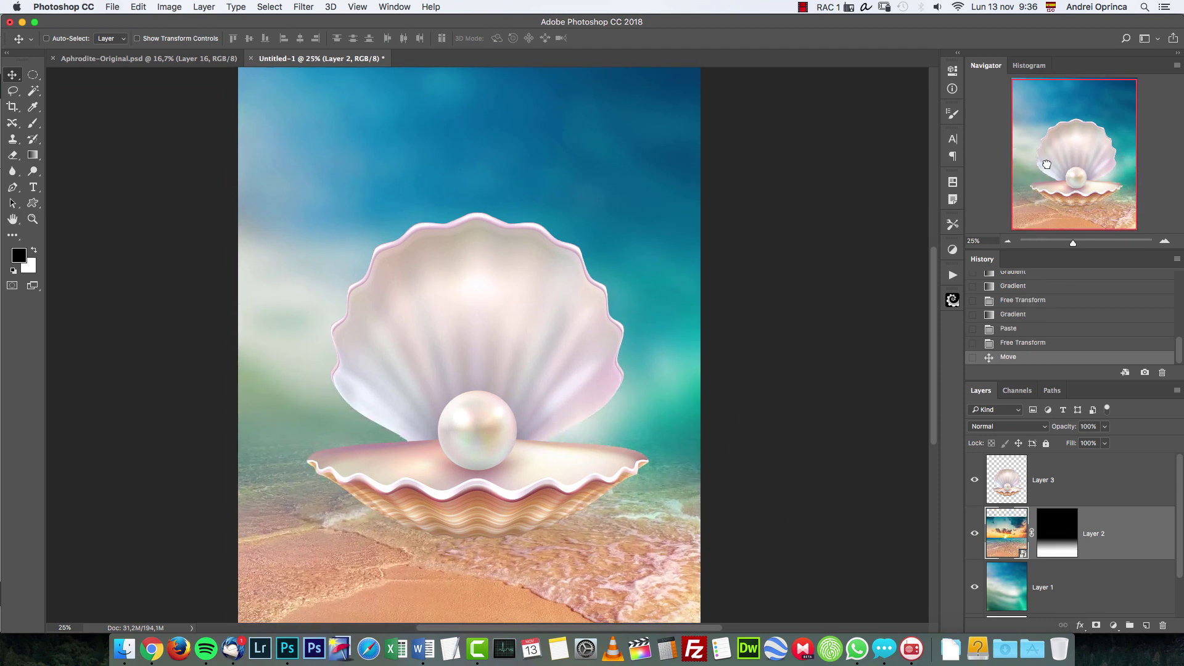
left_click_drag(721, 360, 734, 225)
left_click_drag(648, 317, 637, 172)
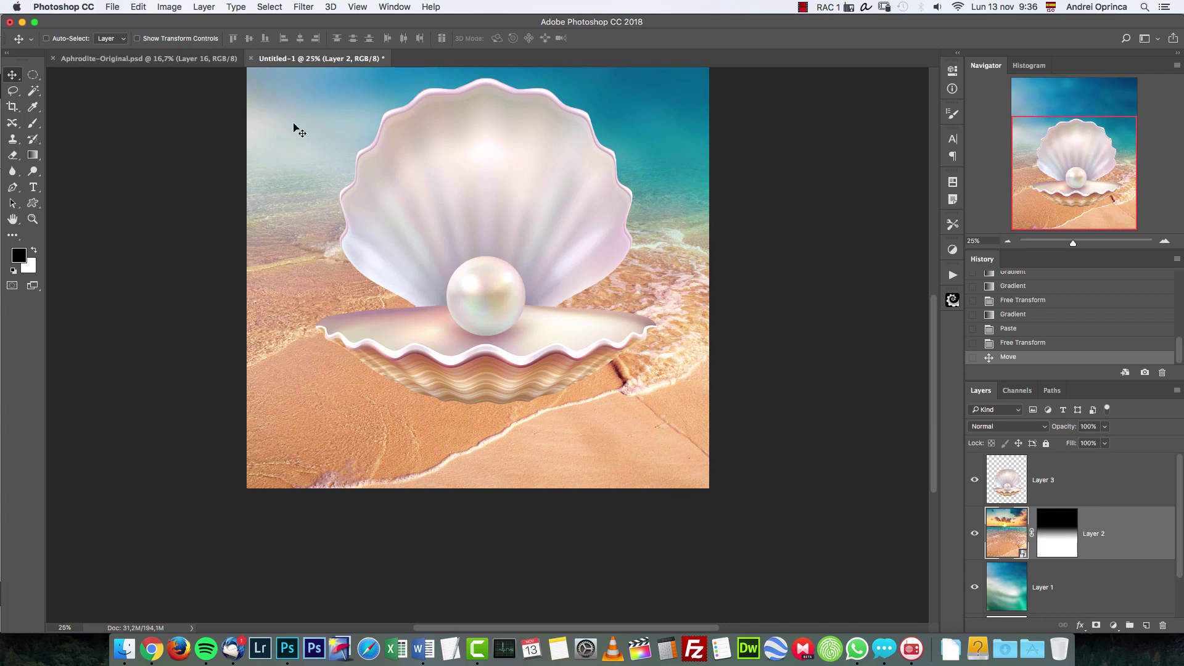
left_click_drag(536, 151, 573, 254)
key("super+t")
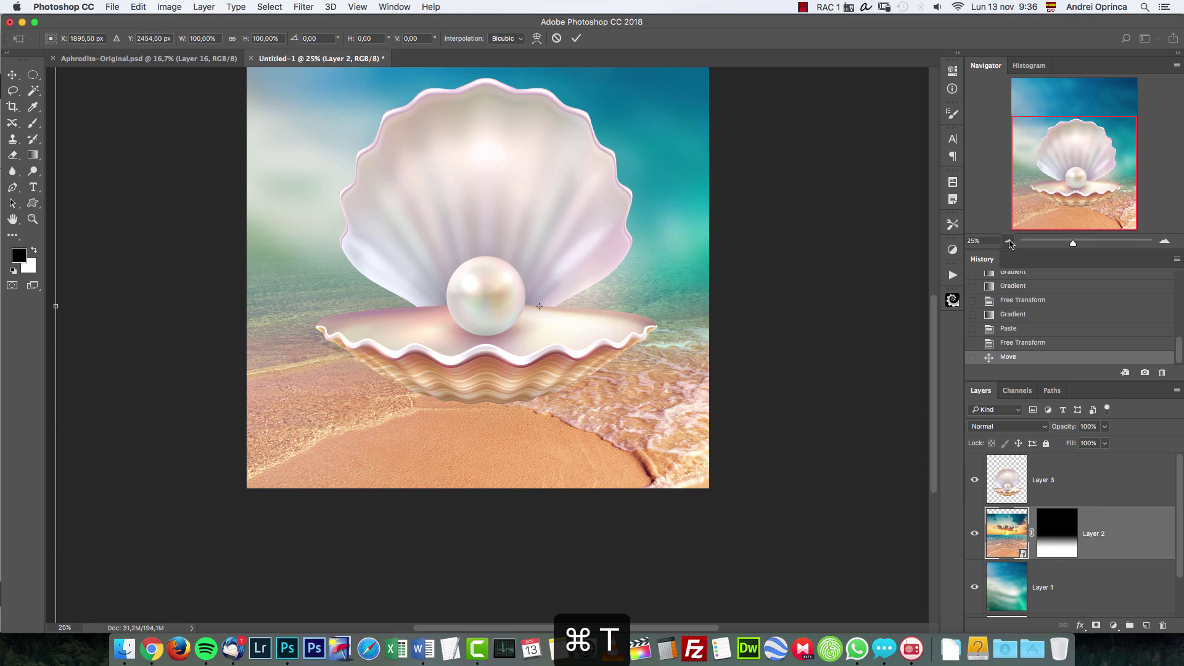